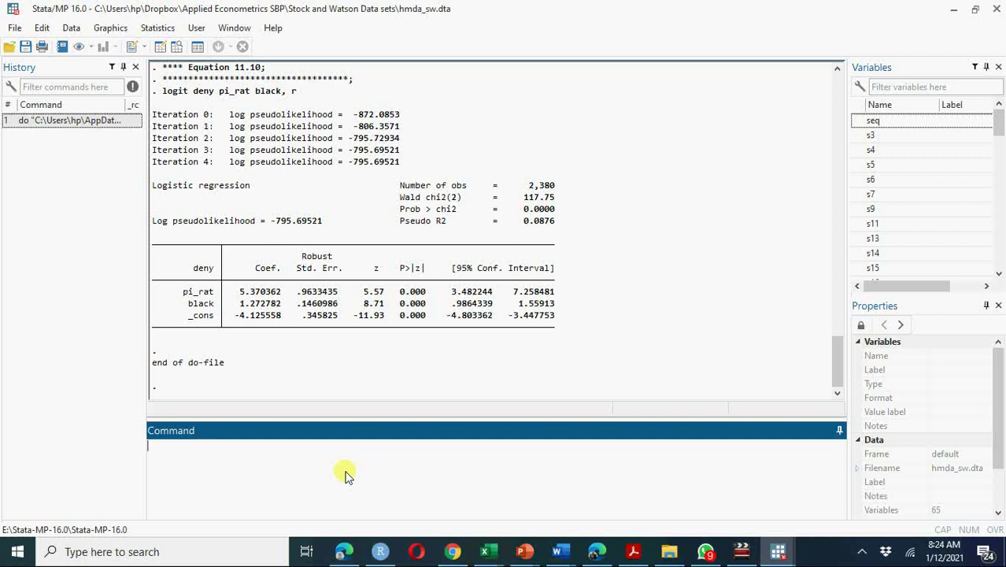
Step: Look up the logit model's stored coefficients in the hand calculator's Expression Builder, and close it without creating an expression
click(64, 29)
mouse_move(116, 238)
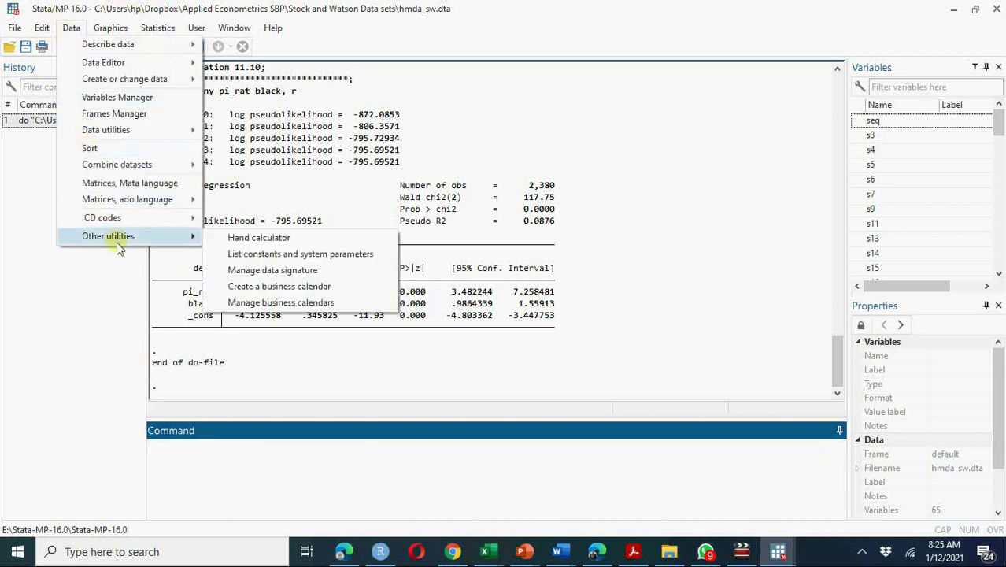
click(245, 240)
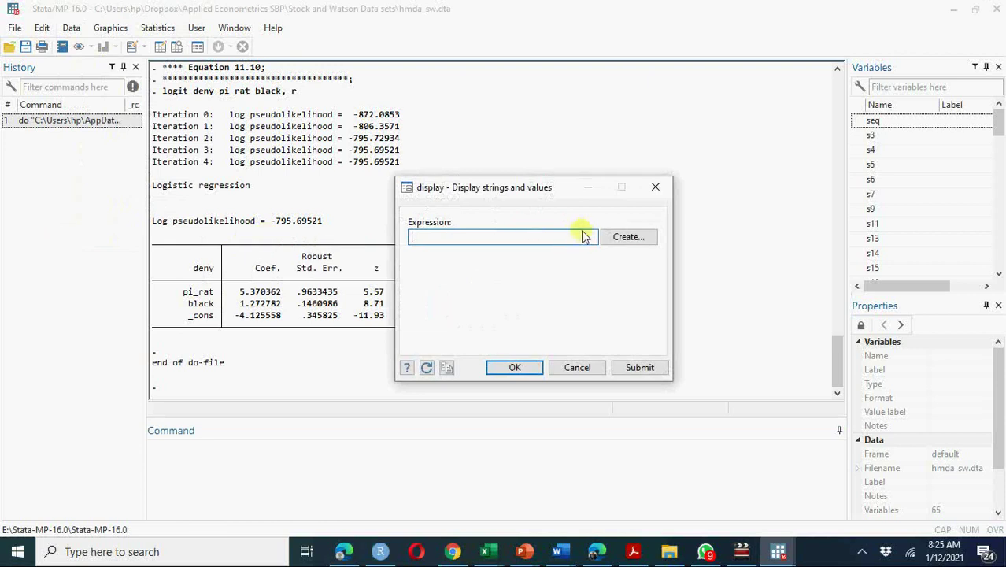
click(628, 238)
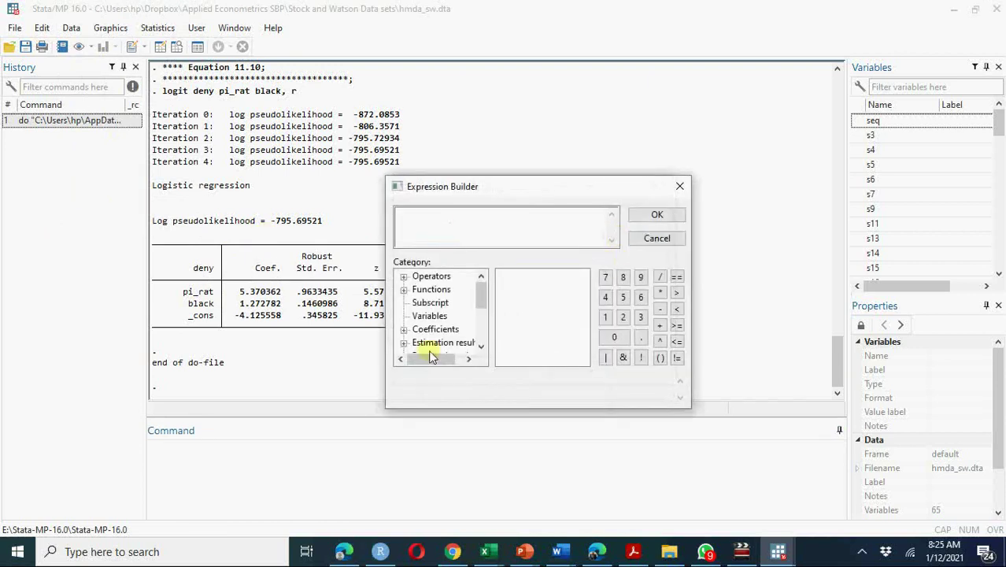
click(436, 331)
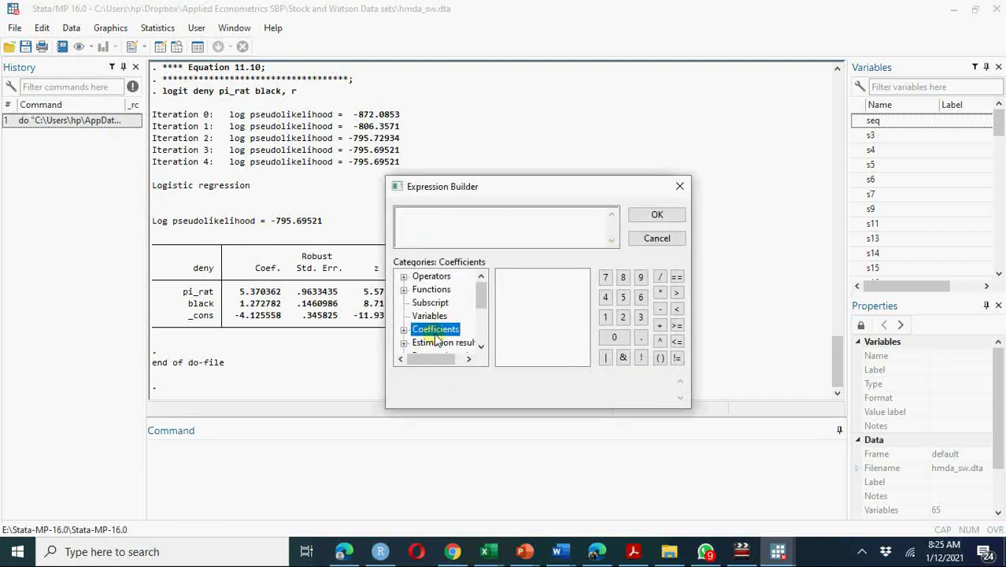
click(404, 330)
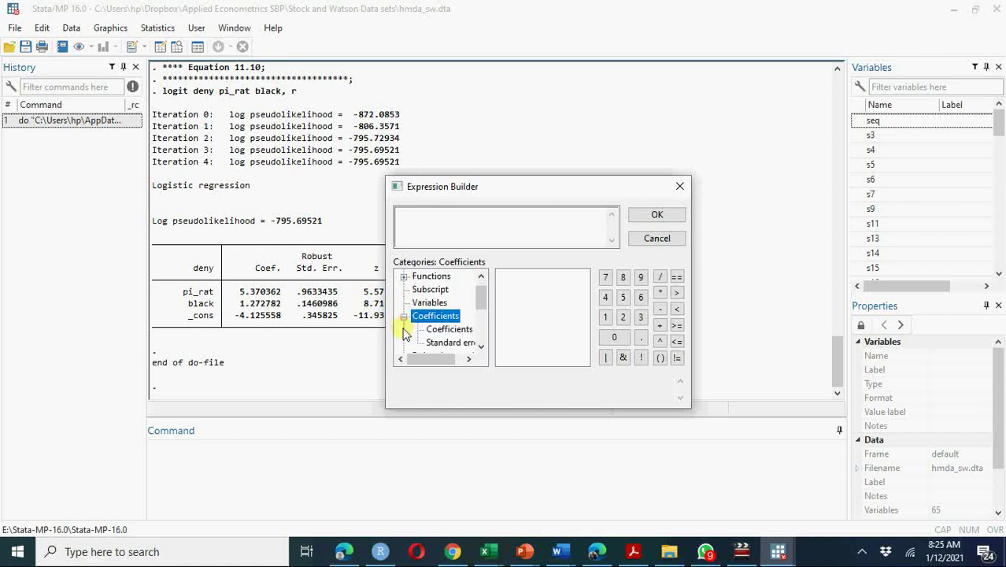
click(447, 331)
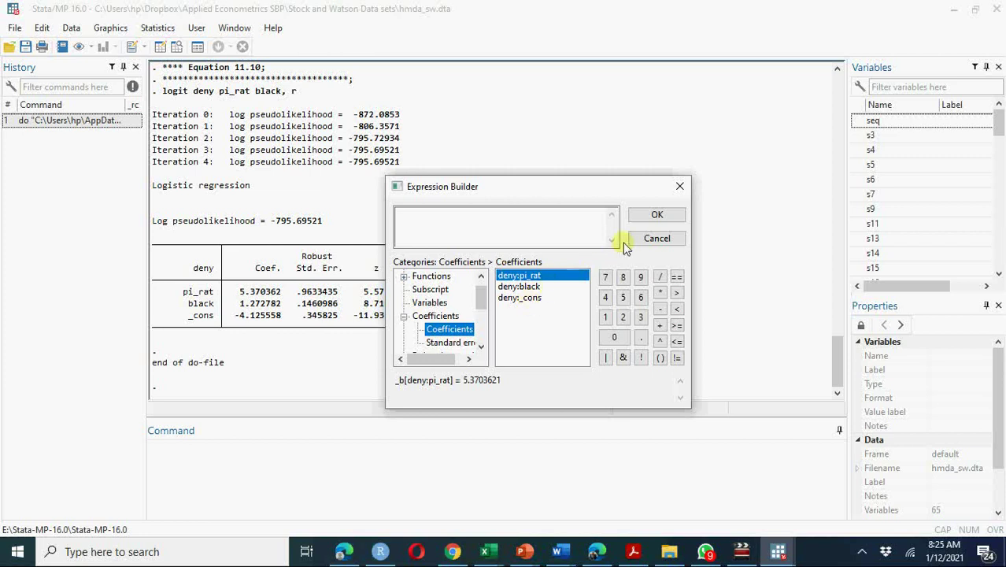
click(657, 238)
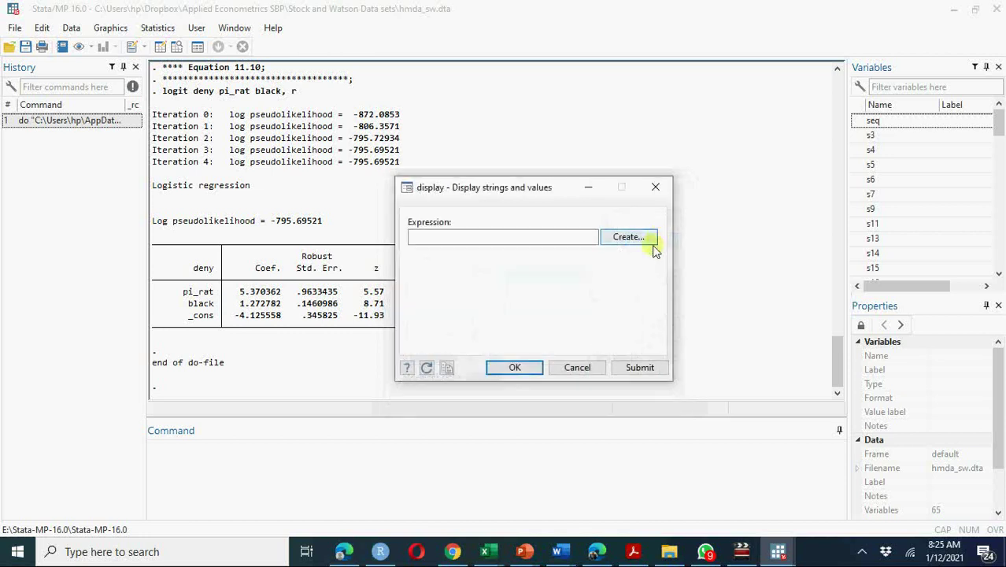
click(577, 368)
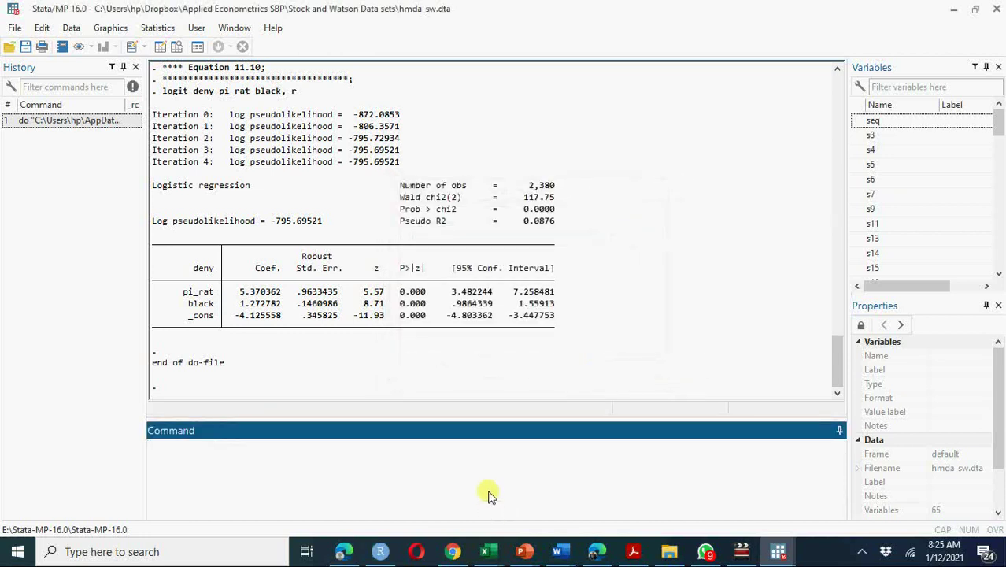
Step: Compute the predicted denial probability for black applicants at mean values with "margins, at(black=1) atmeans"
text(margins, )
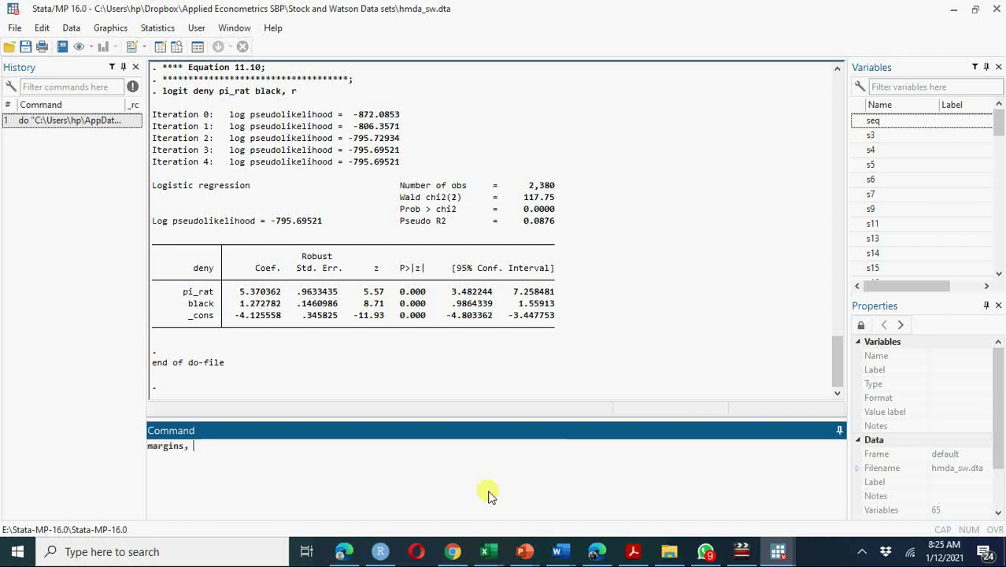
text(at(bl)
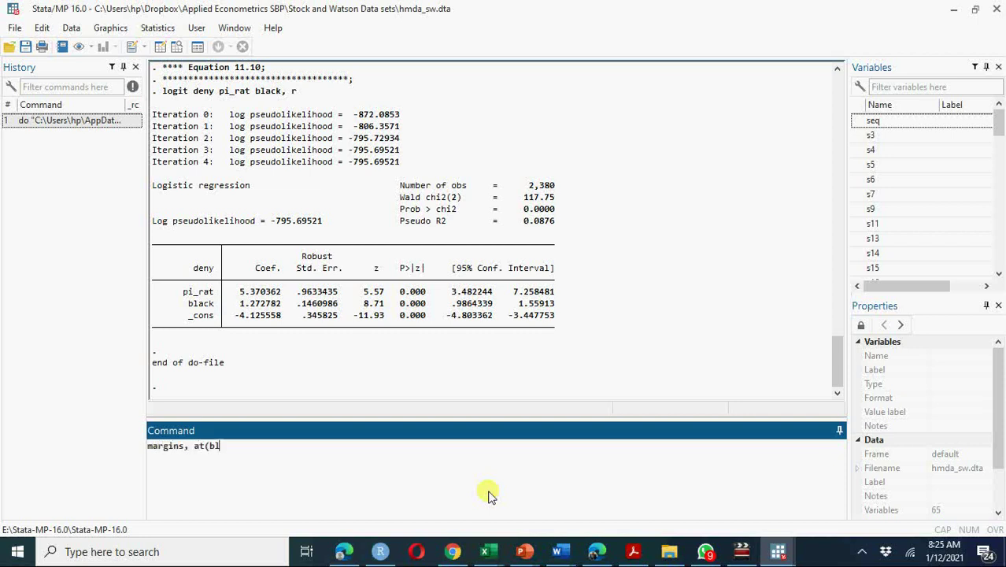
text(ack=1) atmeans)
key(Return)
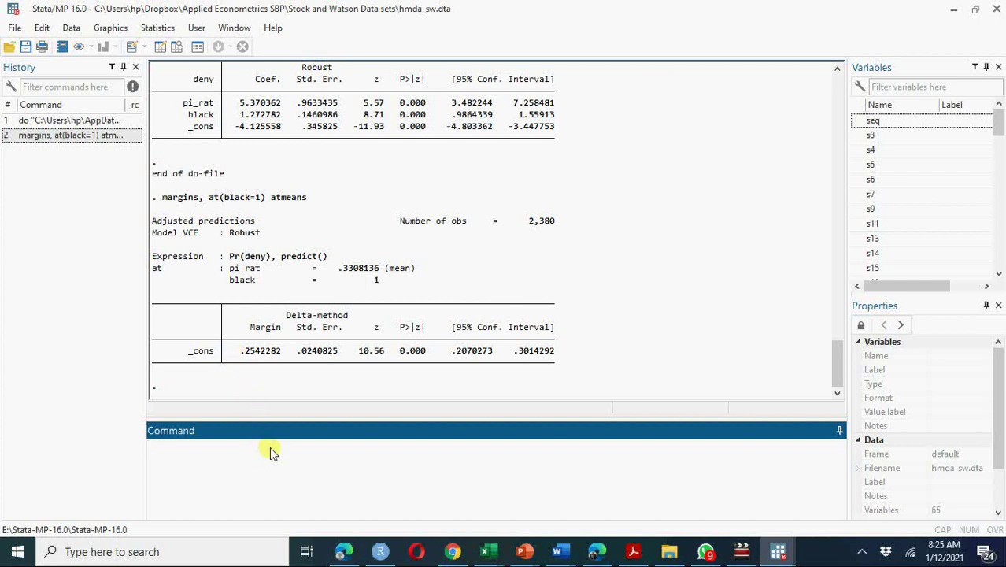
Step: Reuse the previous margins command with black set to 0, running "margins, at(black=0) atmeans"
click(52, 136)
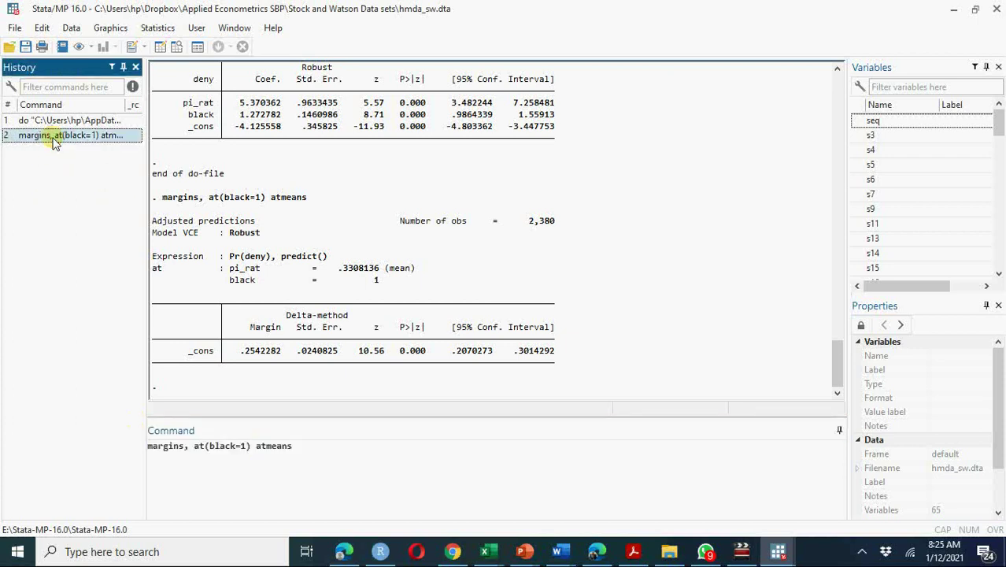
click(245, 446)
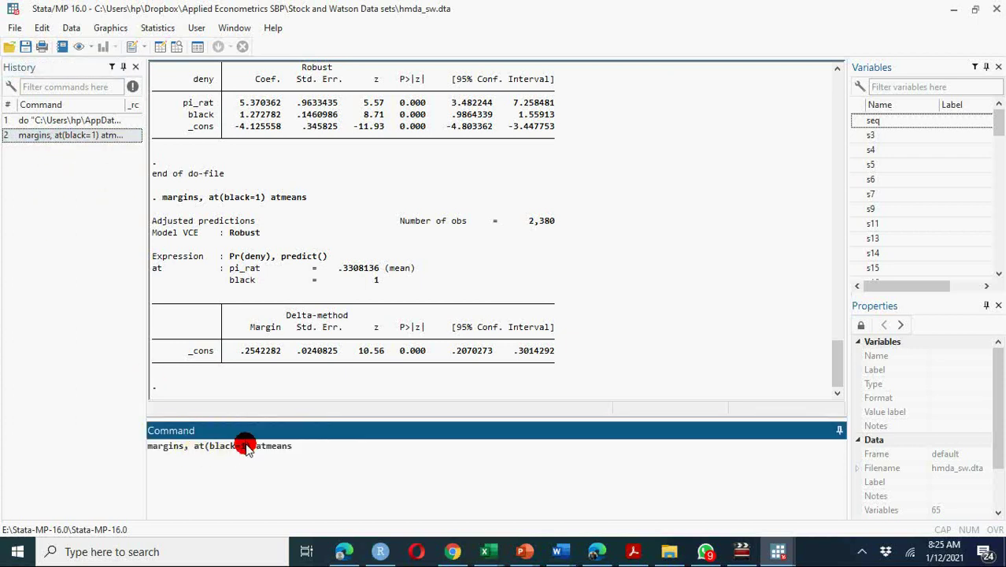
key(BackSpace)
text(0)
key(Return)
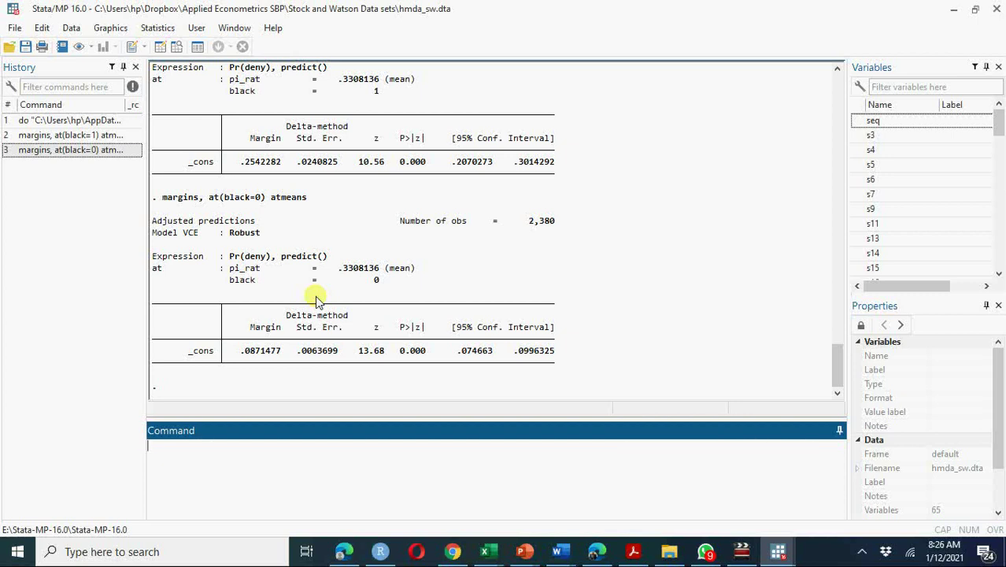
Step: In the ch11 do-file, select the Table 11.1 code from its heading on line 39 into the denpmi definition on line 46
mouse_move(788, 553)
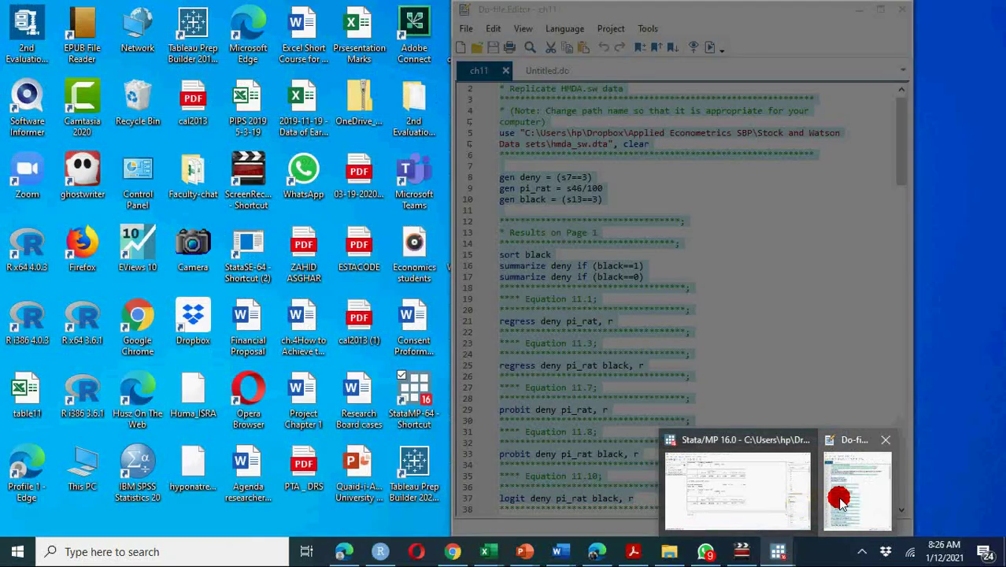
click(847, 495)
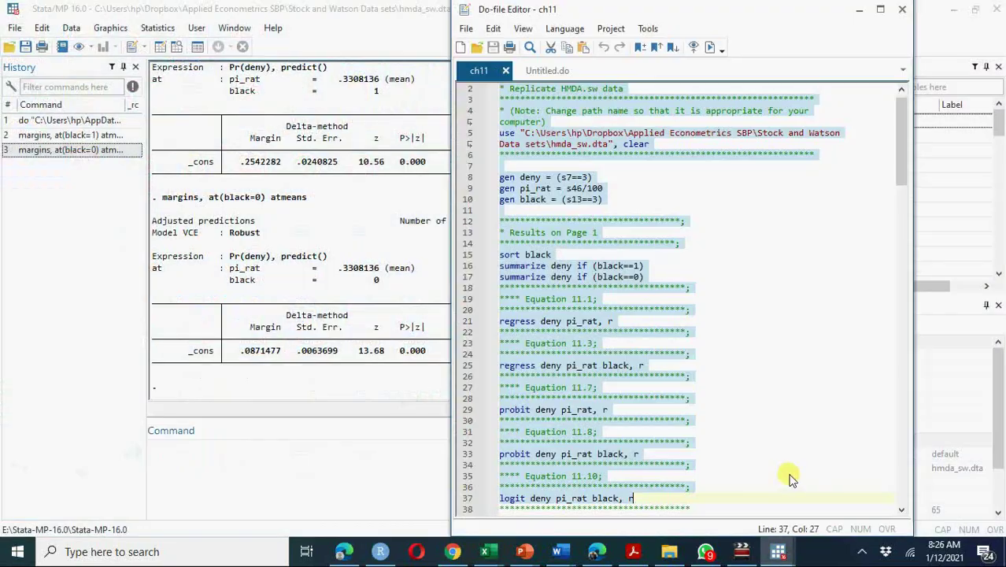
click(792, 478)
key(Down)
key(Down)
key(Down)
key(Down)
key(Down)
key(Down)
key(Down)
key(Down)
key(Down)
key(Down)
key(Down)
key(Down)
key(Down)
key(Down)
key(Down)
key(Down)
key(Down)
key(Down)
key(Down)
key(Down)
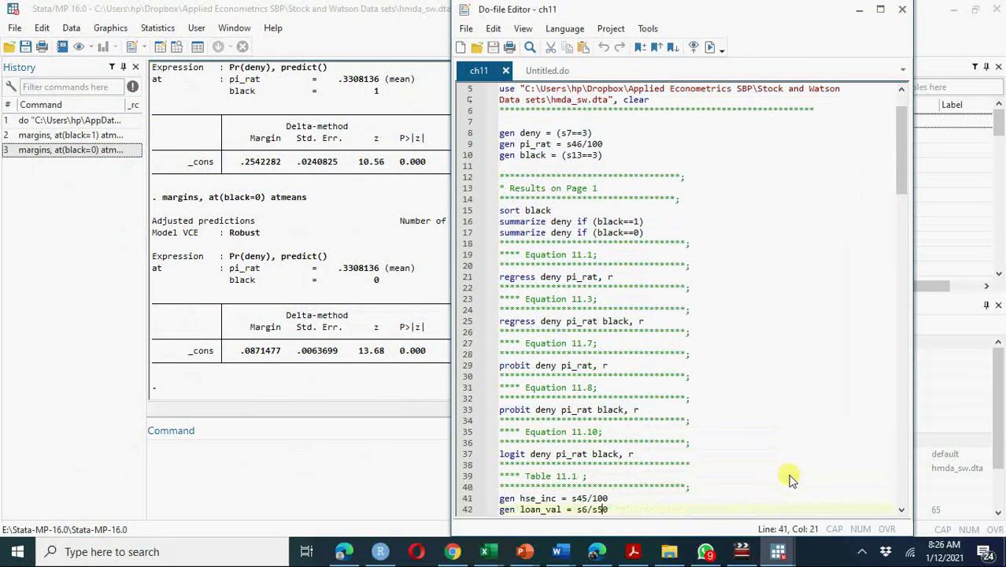
key(Down)
key(Down)
key(Down)
key(Down)
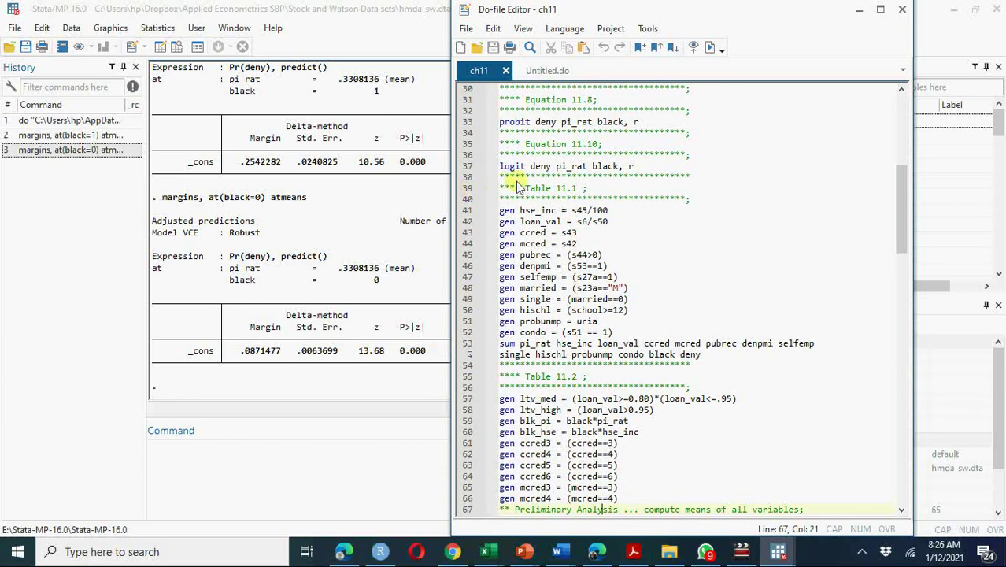
drag(501, 189, 583, 270)
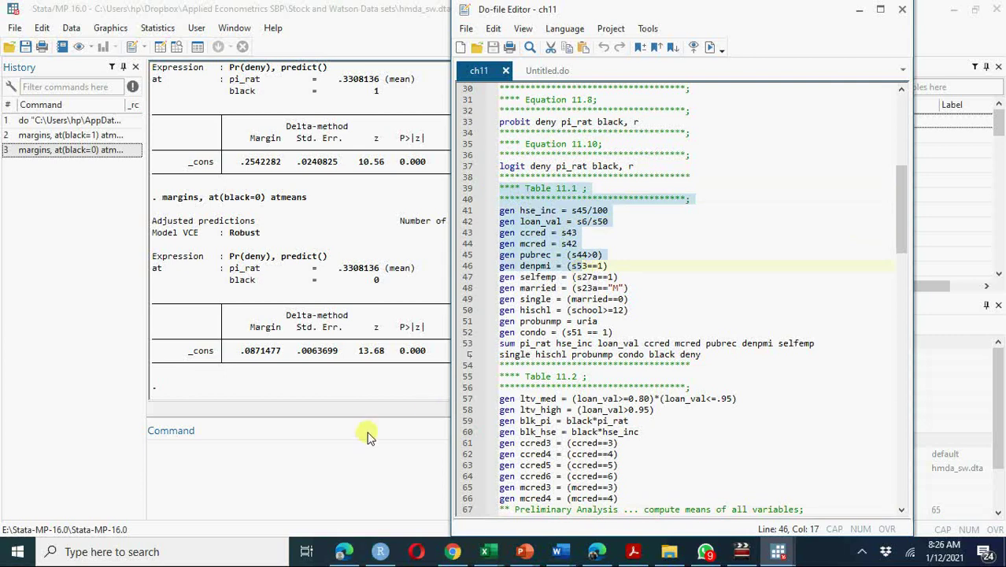
Step: Compute predicted denial probabilities over a range of pi_rat values with "margins, at(black=1 pi_rat=(0.1(0.1)0.9))"
click(375, 473)
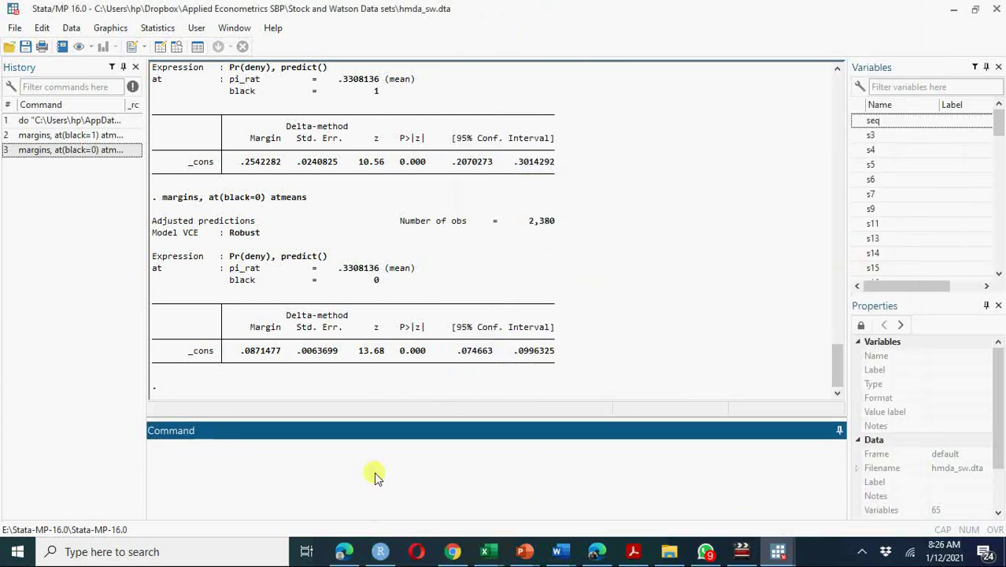
text(margins, at(black=1)
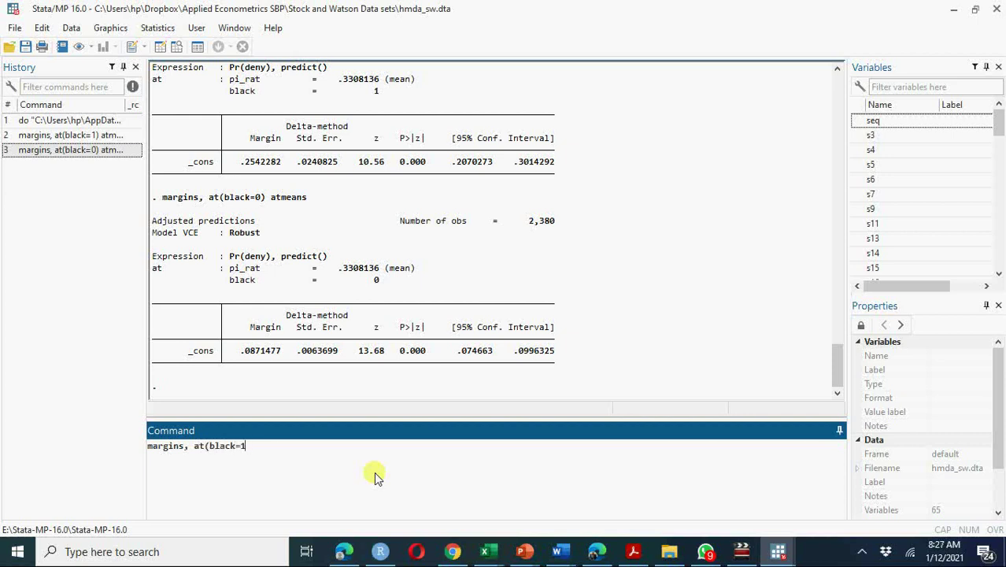
text() pi_rat)
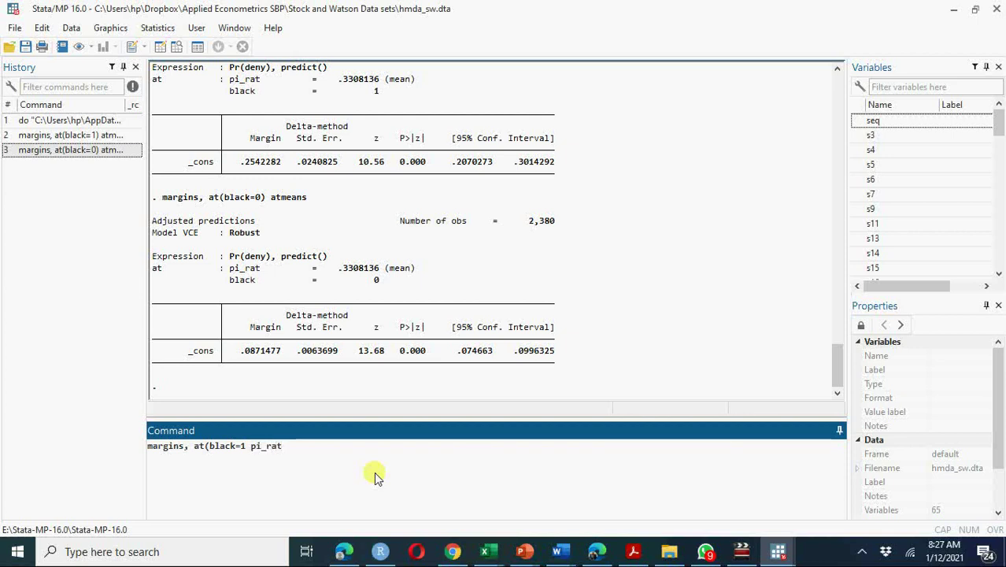
text(=(0.1(0.1))
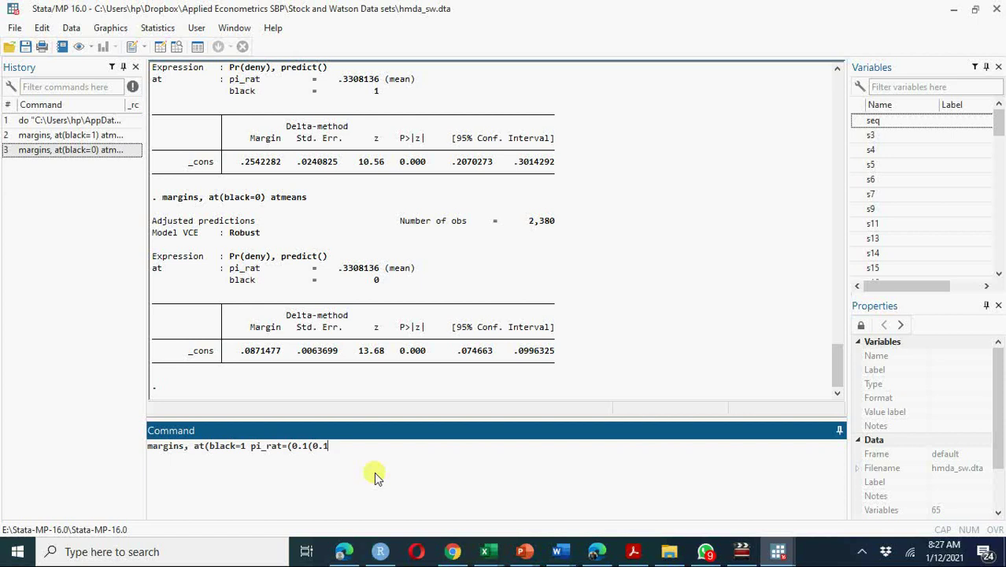
text(0.9)))
key(Return)
Step: Plot the black=1 predictions against pi_rat with marginsplot, and close the graph window after viewing it
text(marginsplot)
key(Return)
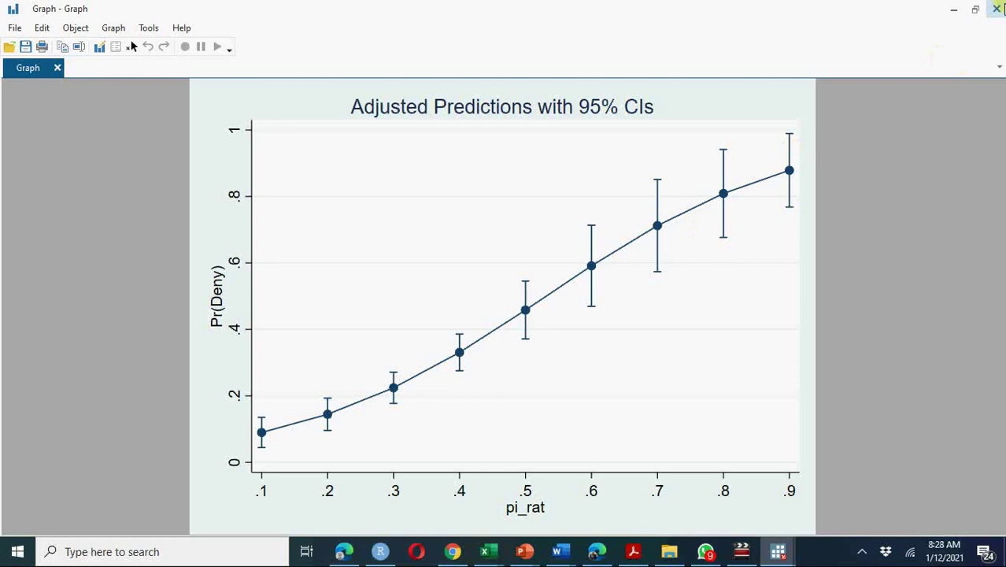
click(999, 8)
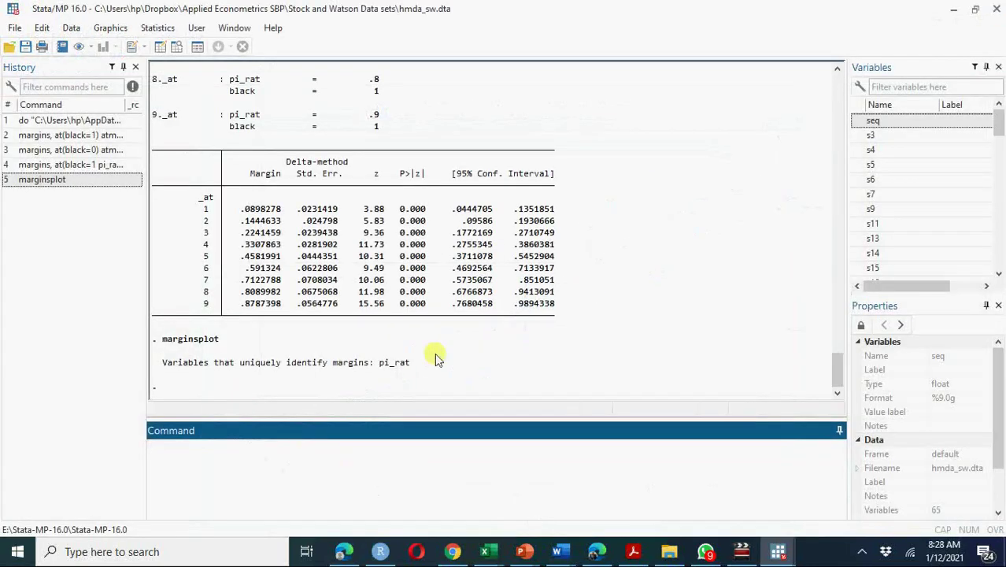
Step: Rerun the pi_rat range margins command with black=0, plot its predictions with marginsplot, and close the graph
click(86, 167)
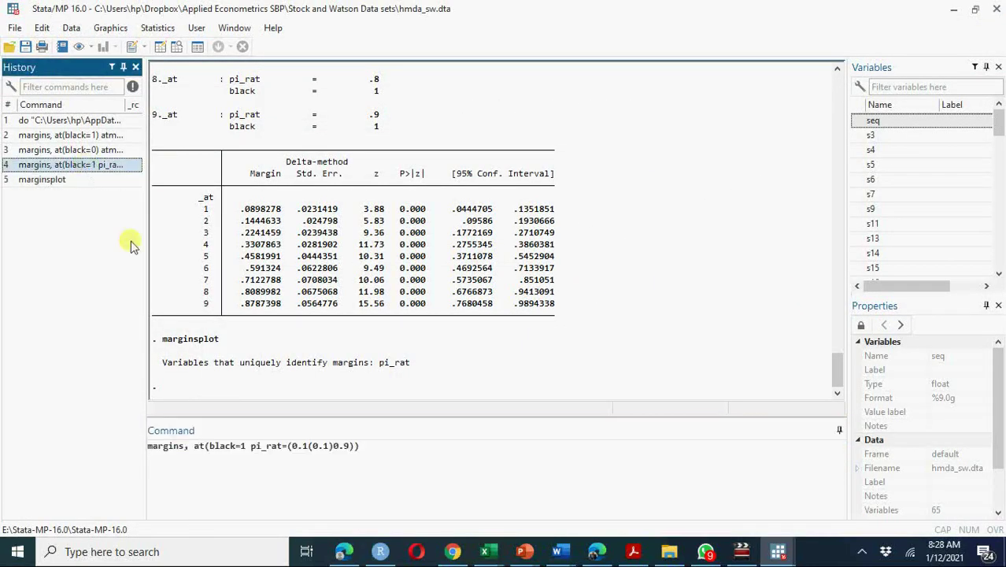
click(247, 449)
key(BackSpace)
text(0)
key(Return)
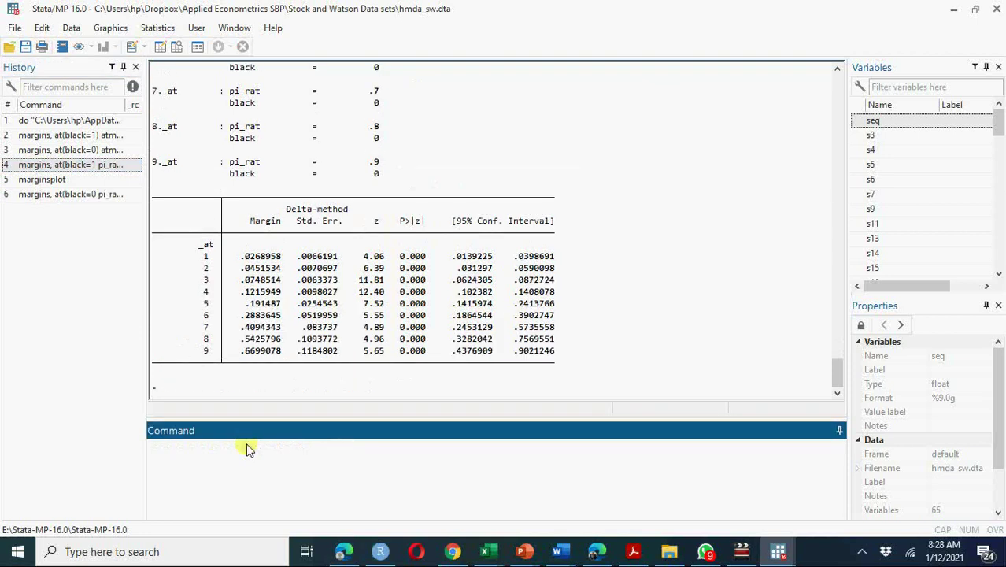
double_click(43, 180)
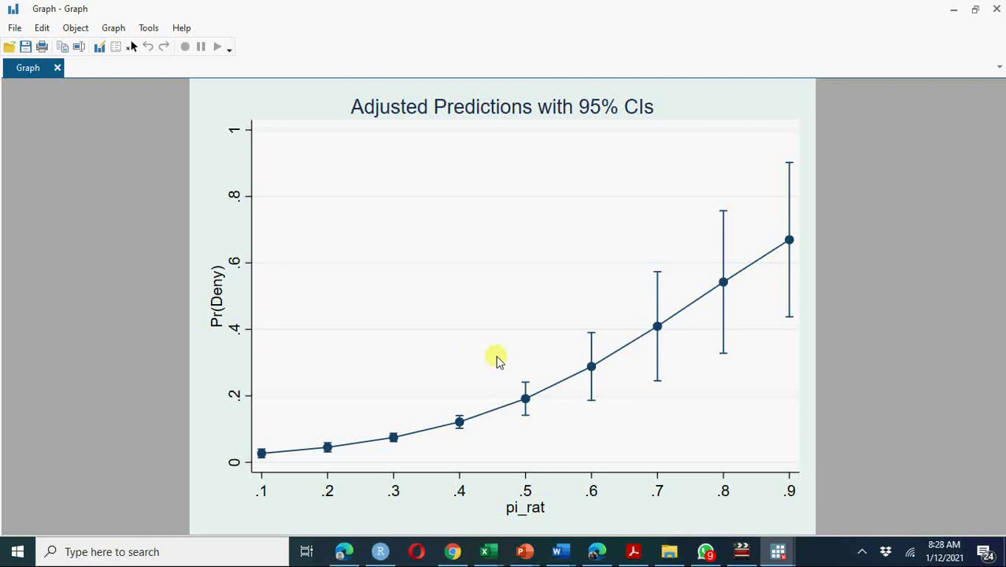
click(996, 9)
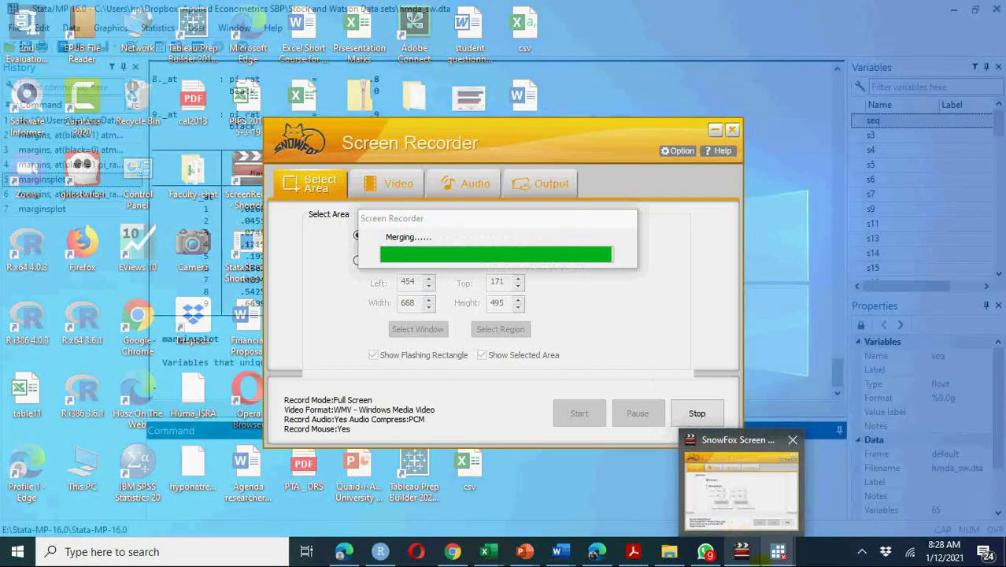
Step: In the ch11 do-file, extend the selection through the rest of Table 11.1 and into the Table 11.2 summary command on line 68
mouse_move(779, 553)
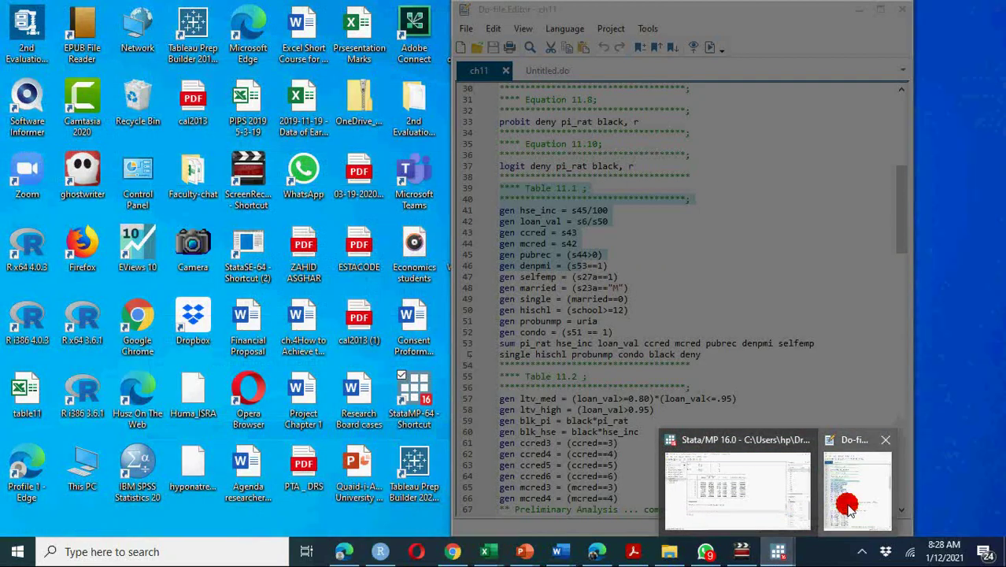
click(850, 500)
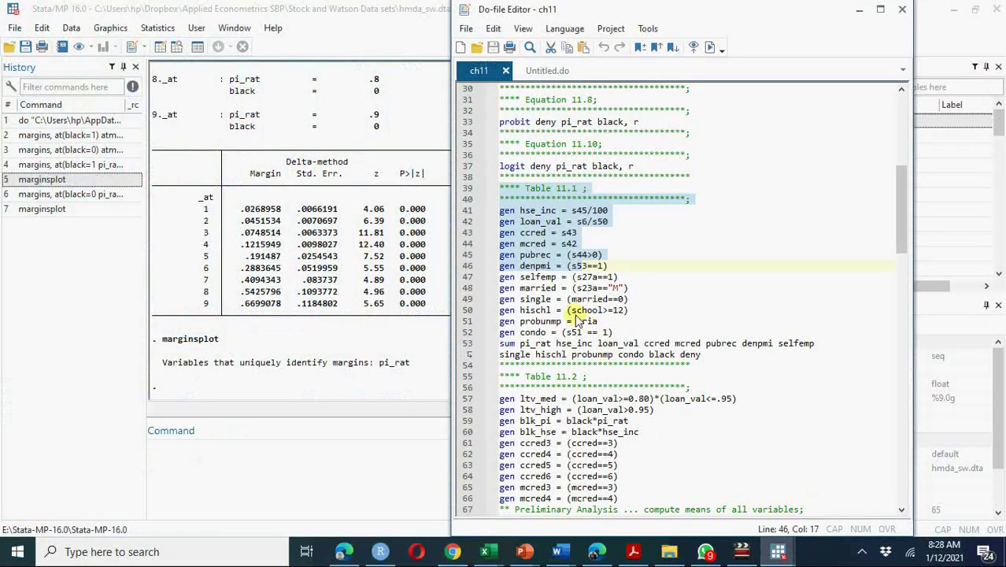
key(shift+Down)
key(shift+Down)
key(shift+Down)
key(shift+Down)
key(shift+Down)
key(shift+Down)
key(shift+Down)
key(shift+Down)
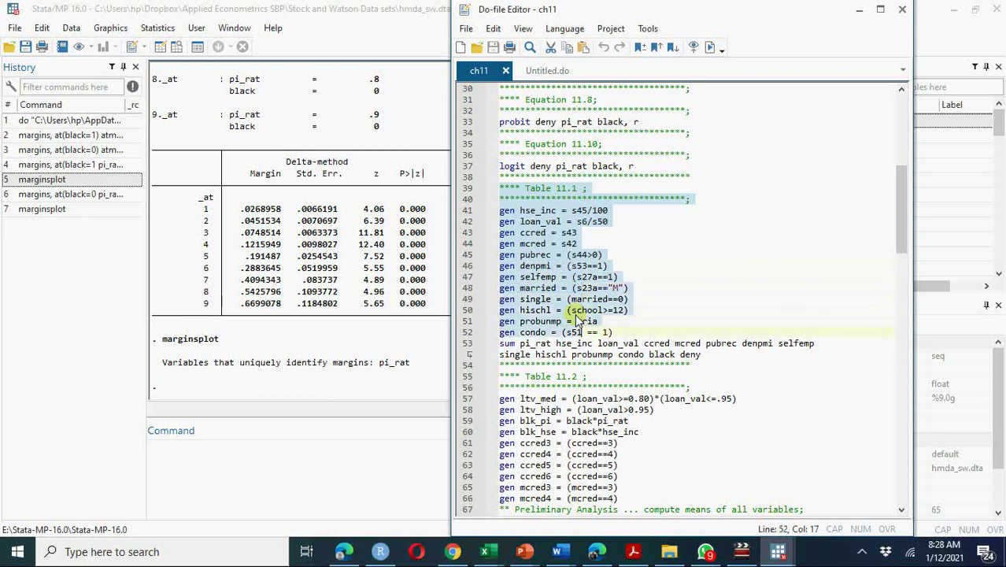
key(shift+Down)
key(shift+Down)
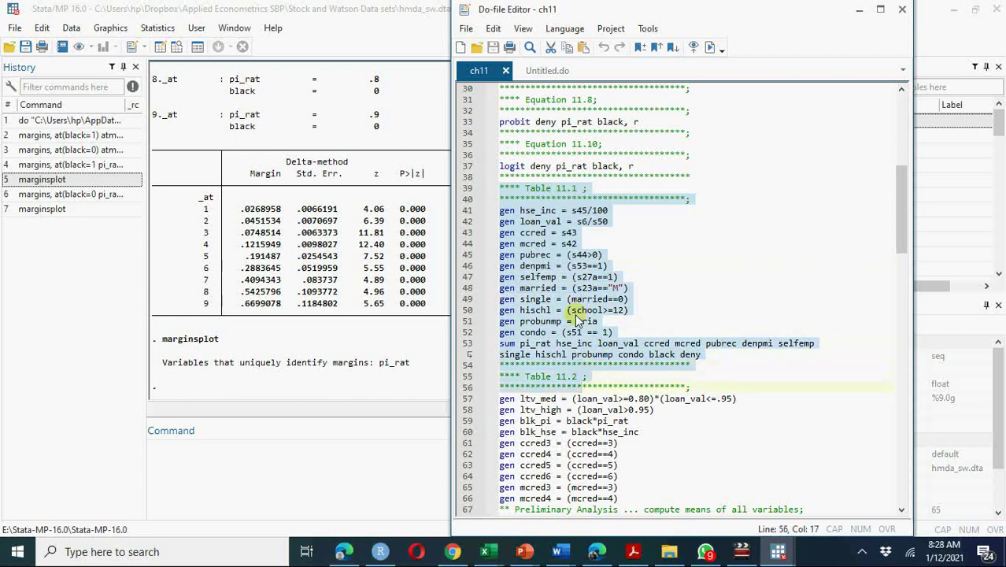
key(shift+Down)
key(shift+Down)
key(shift+Down)
key(shift+Down)
key(shift+Down)
key(shift+Down)
key(shift+Down)
key(shift+Down)
key(shift+Down)
key(shift+Down)
key(shift+Down)
key(shift+Down)
key(shift+Down)
key(shift+Down)
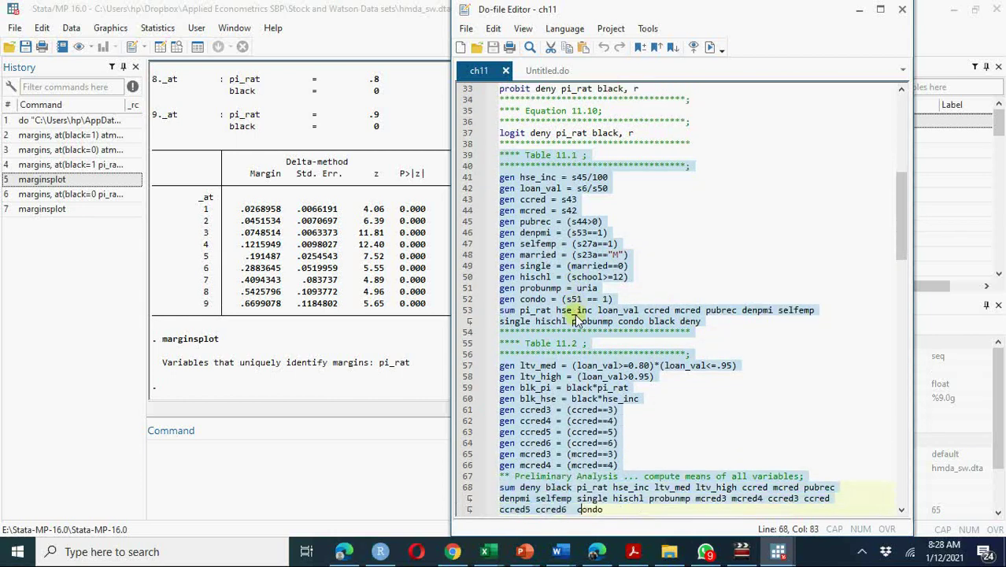
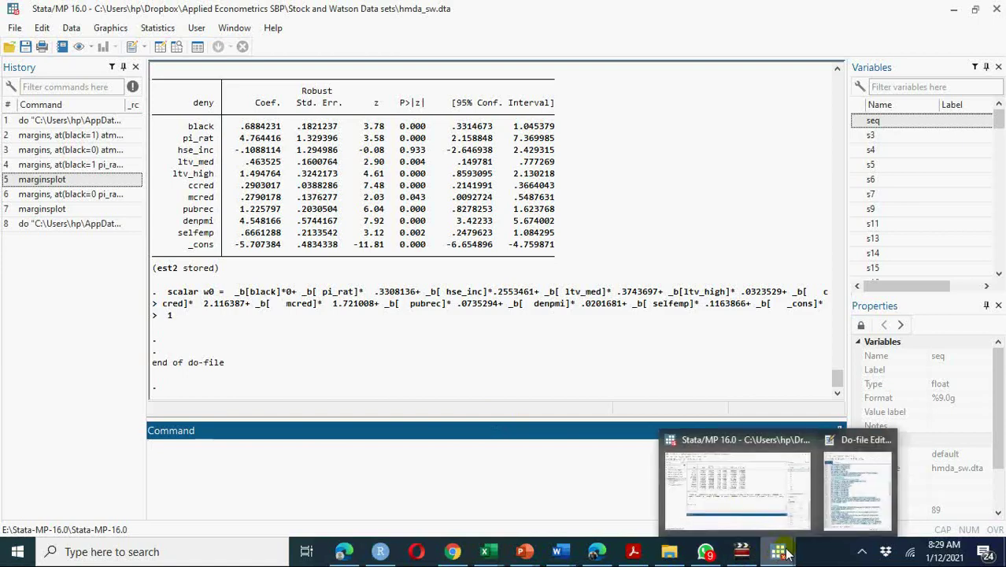
Step: Run the do-file lines 77 to 80 that define w1 and display the logit probabilities, and highlight the difference in the output
click(841, 493)
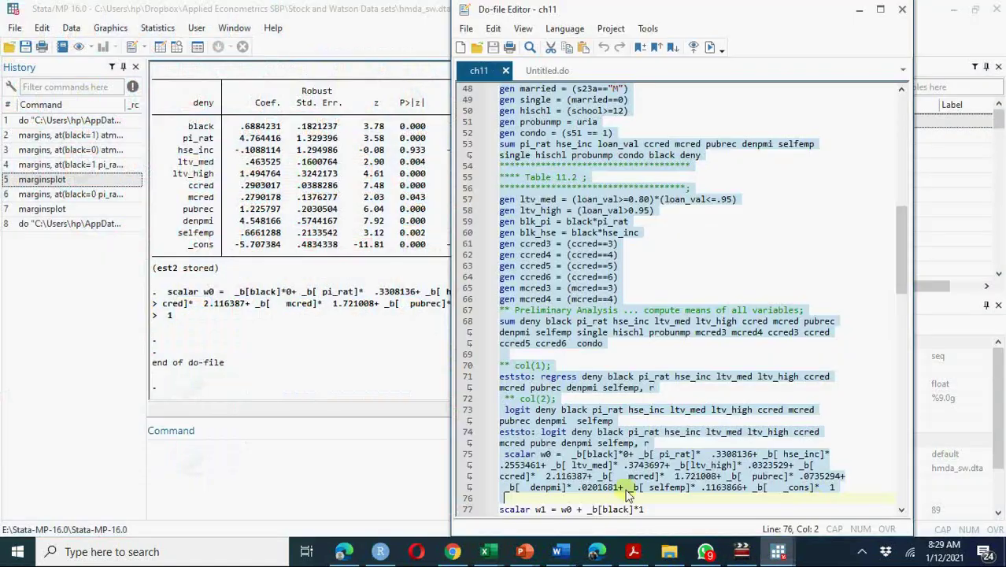
click(505, 501)
key(Down)
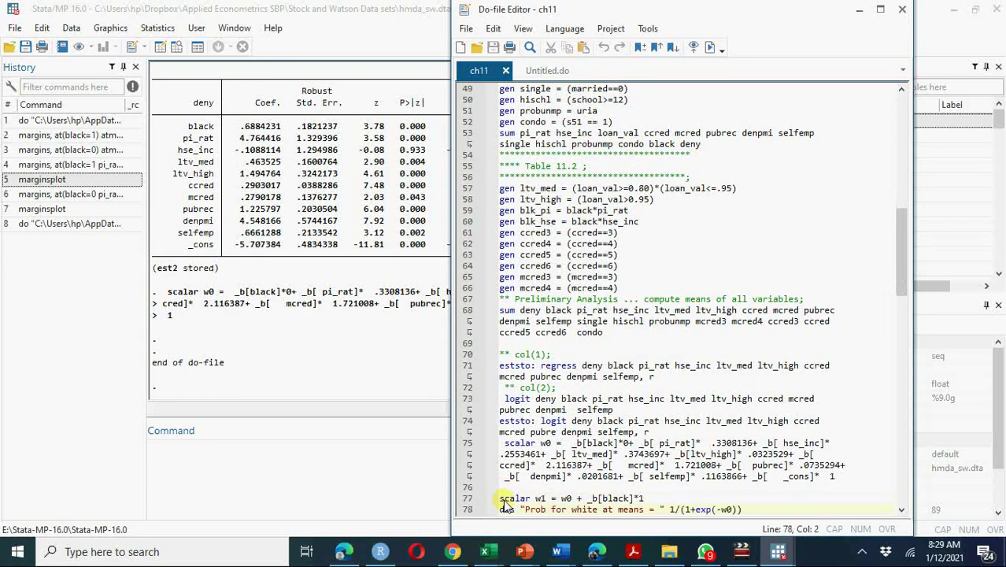
key(Down)
key(Down)
key(Down)
key(Down)
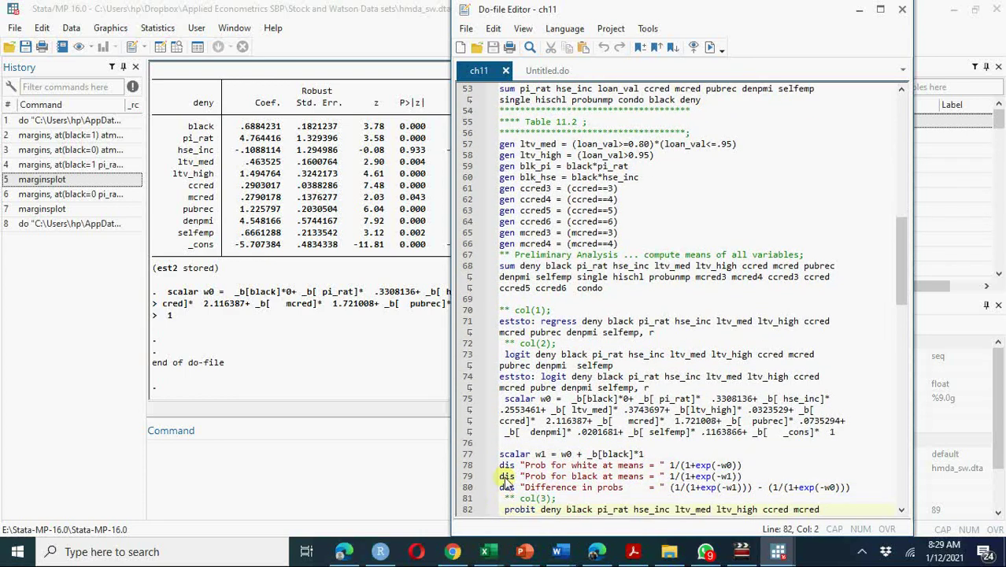
triple_click(501, 455)
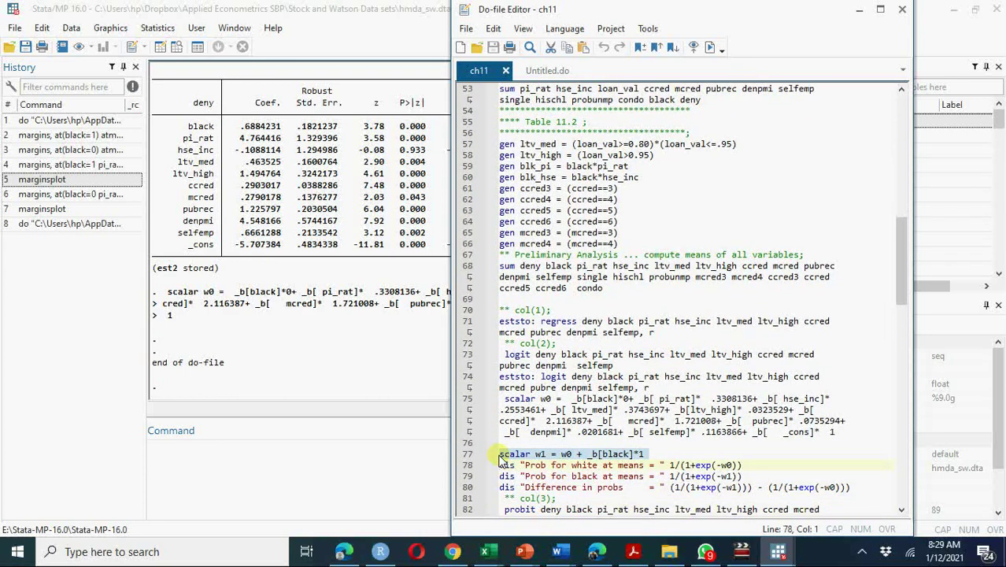
key(shift+Down)
key(shift+Down)
key(shift+Down)
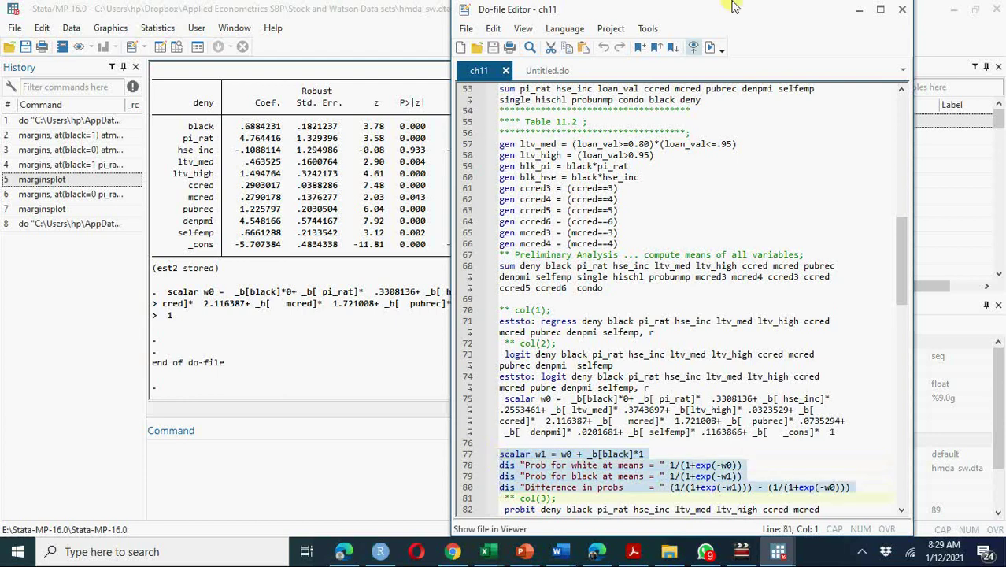
click(711, 47)
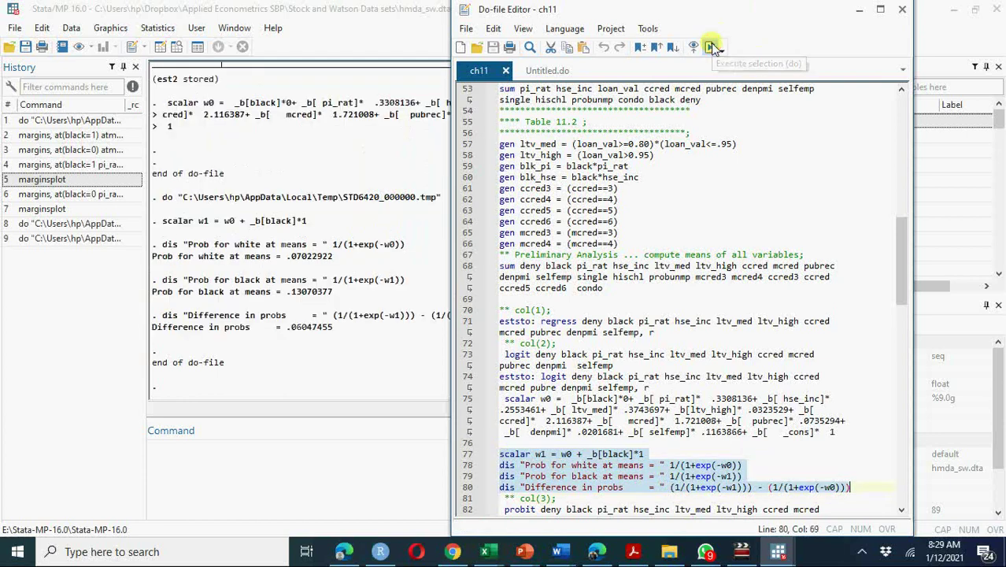
click(289, 334)
drag(288, 329, 332, 335)
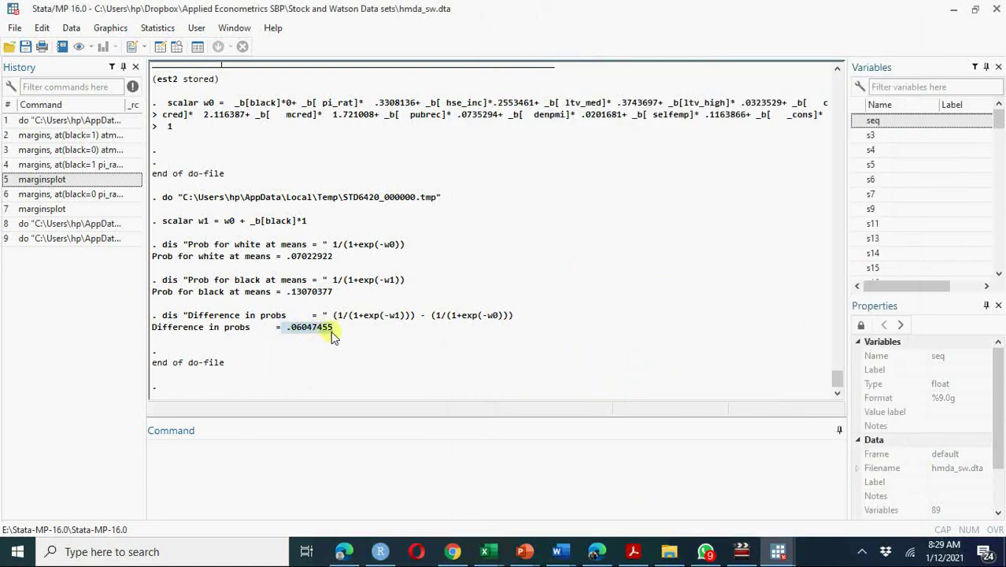
Step: Compute the predicted denial probability for black applicants at the means with "margins, at(black=1) atmeans"
click(288, 466)
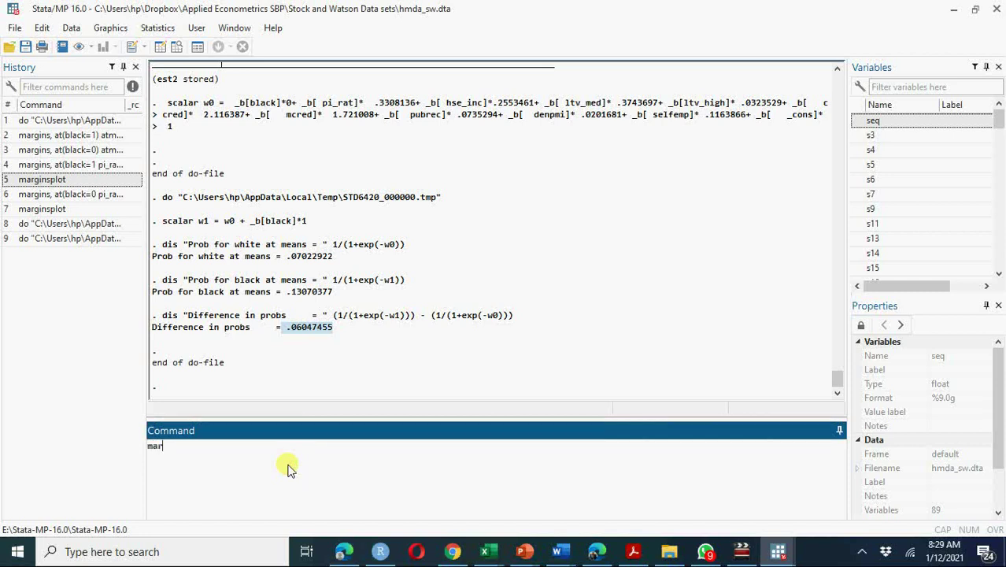
text(margins, at(b)
text(lack=1) atmea)
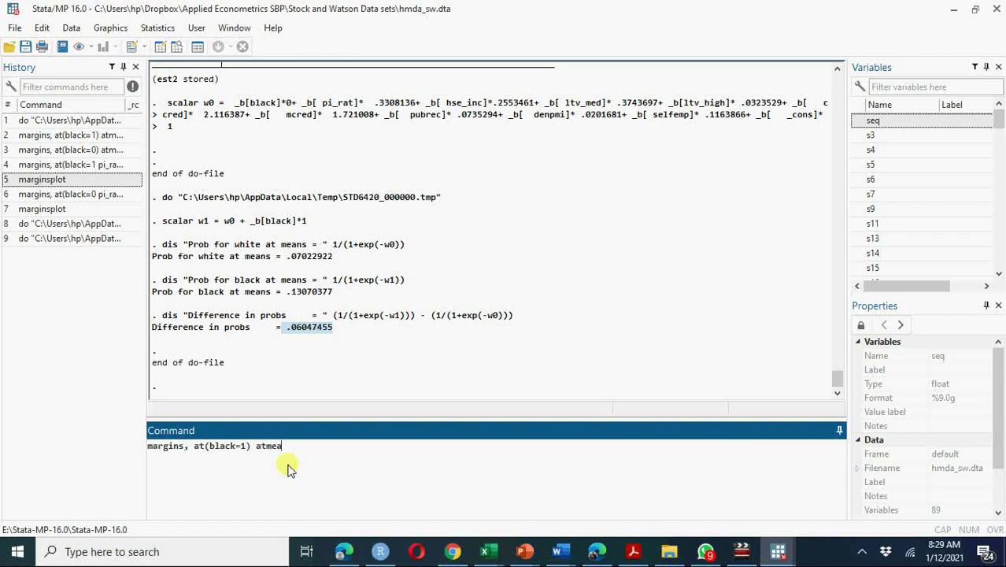
text(ns)
key(Return)
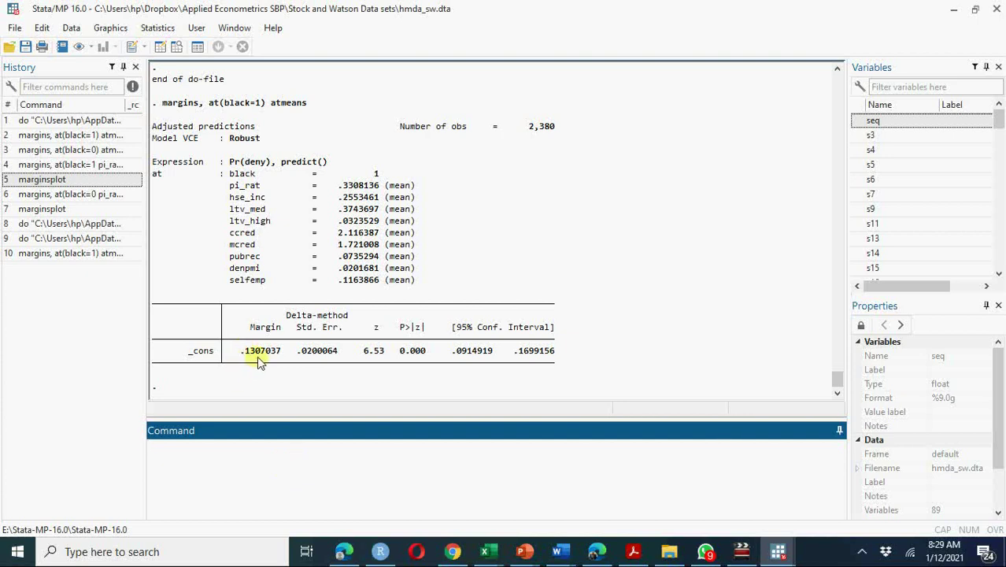
Step: Compare the margins result with the manually computed probability for black applicants at means, highlighting that value in the output
scroll(260, 364, up, 5)
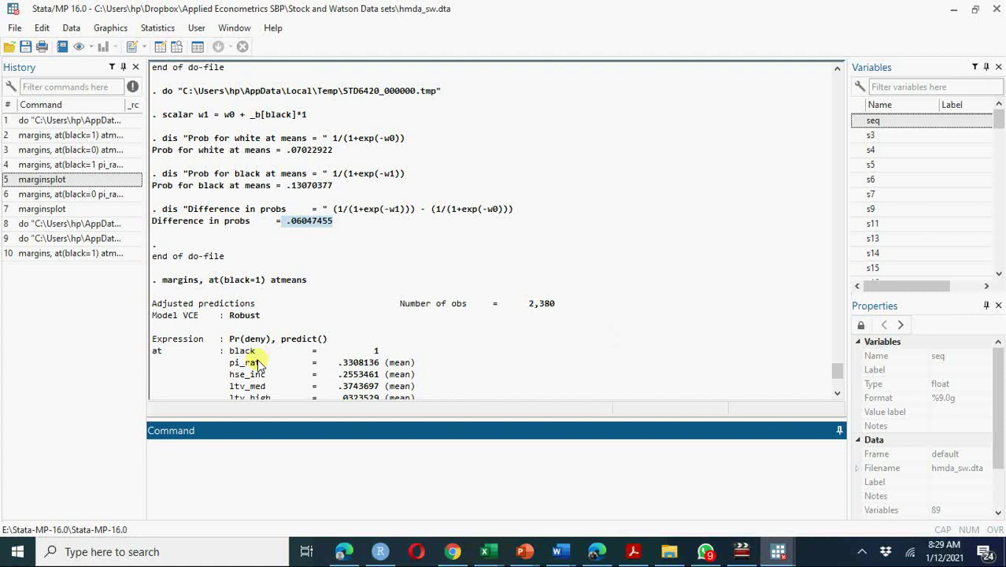
click(326, 188)
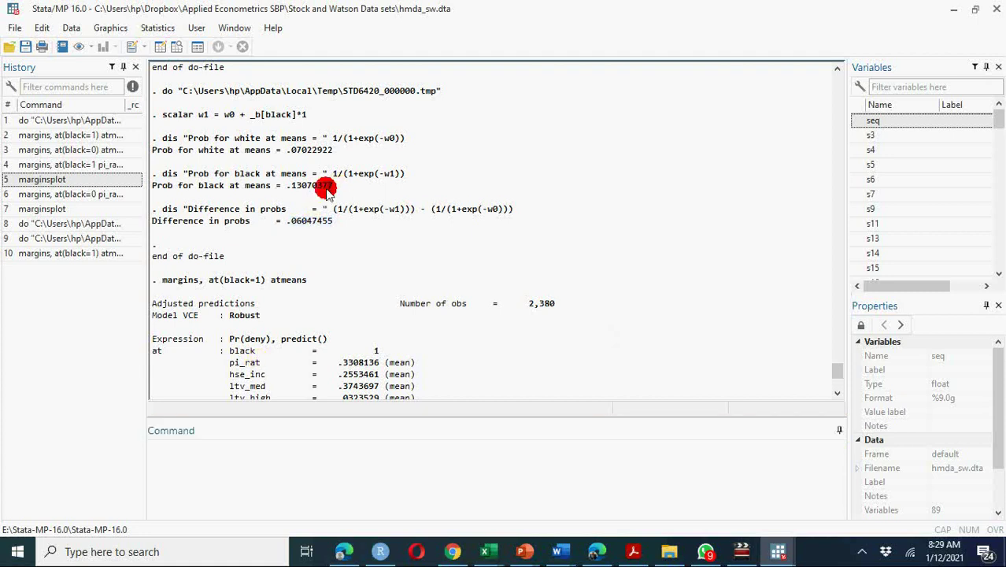
double_click(285, 186)
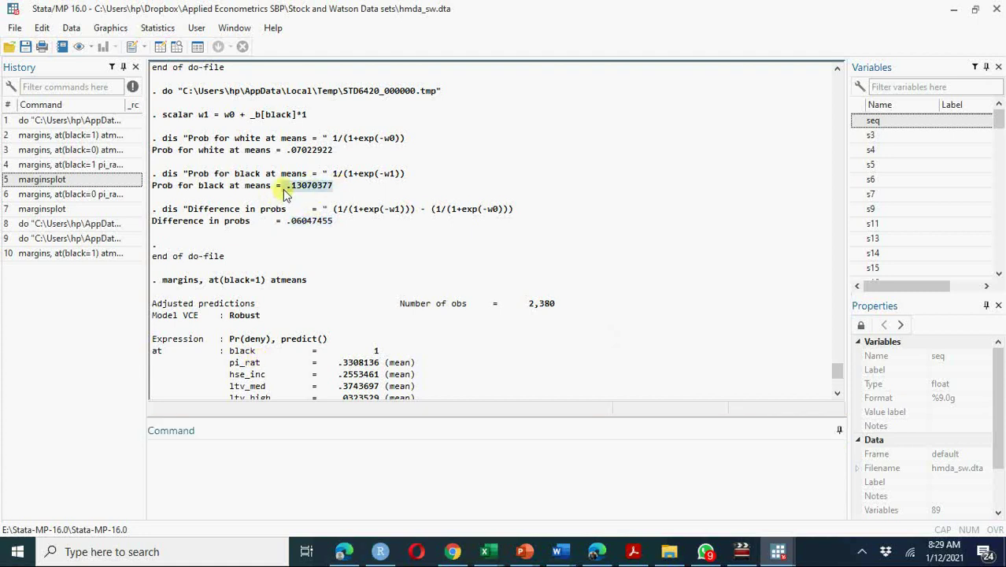
Step: Rerun the at-means margins command for white applicants as "margins, at(black=0) atmeans"
click(100, 254)
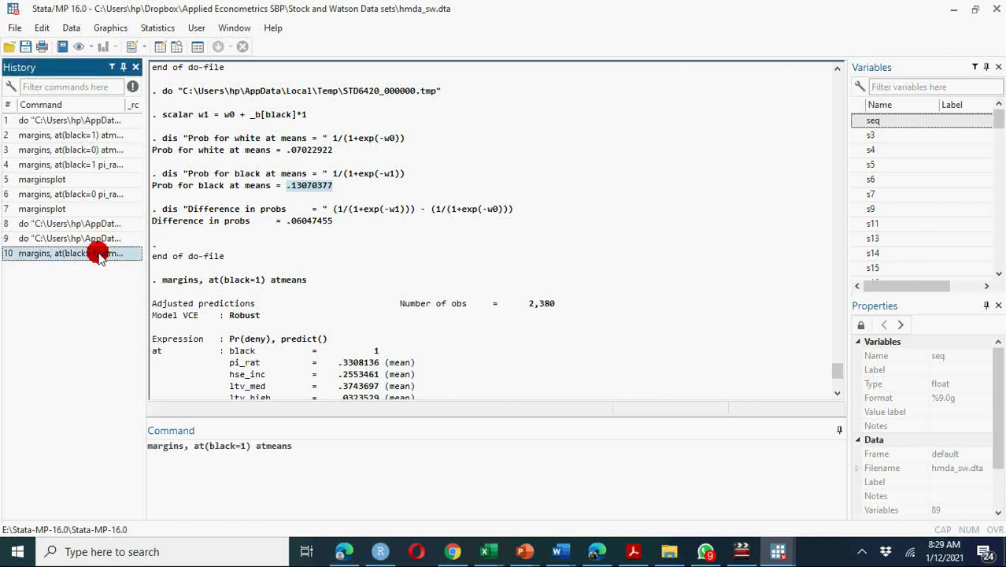
click(245, 447)
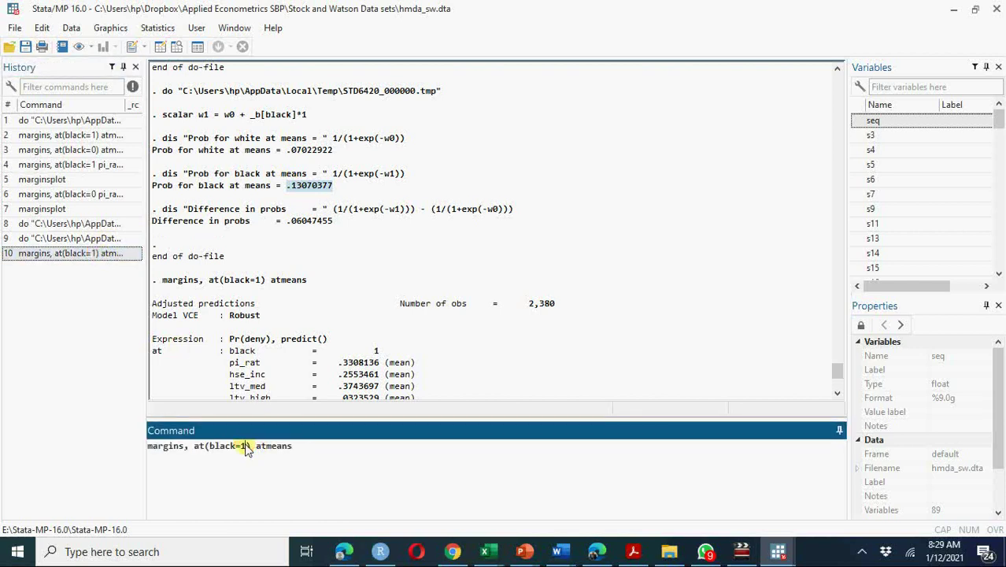
key(BackSpace)
text(0)
key(Return)
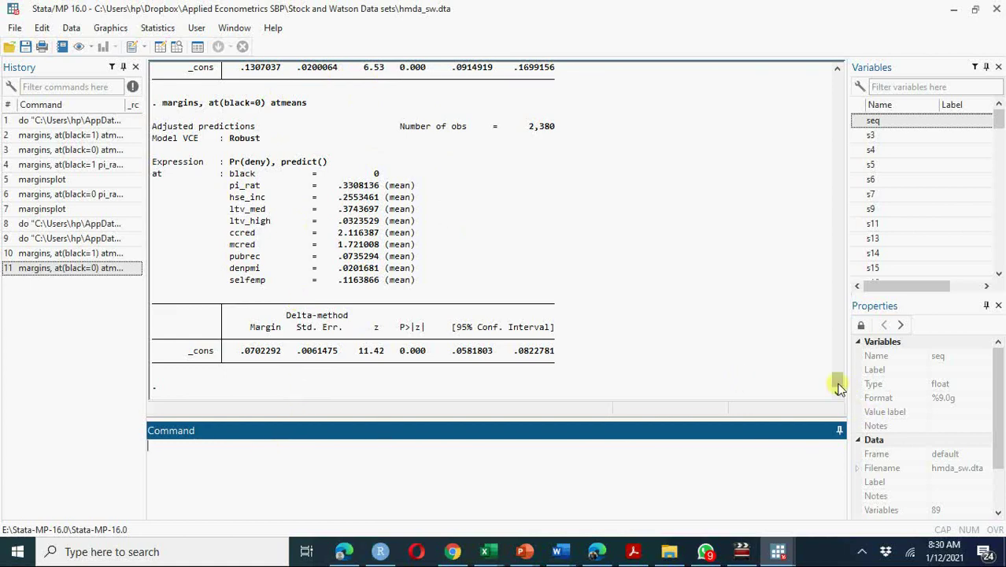
Step: Review both at-means margins results against the manual calculation, highlighting the difference in probabilities in the output
scroll(838, 385, up, 12)
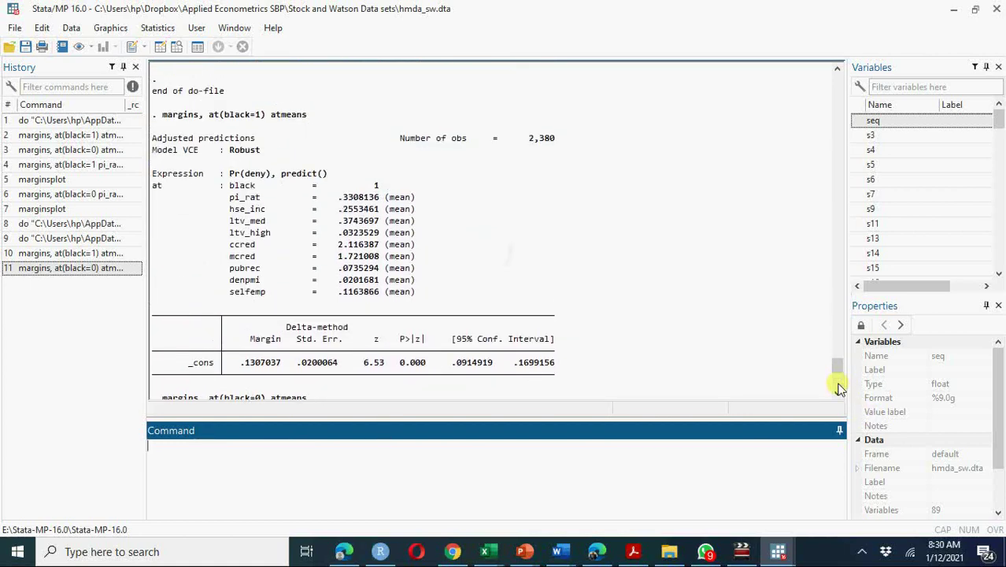
scroll(837, 386, up, 1)
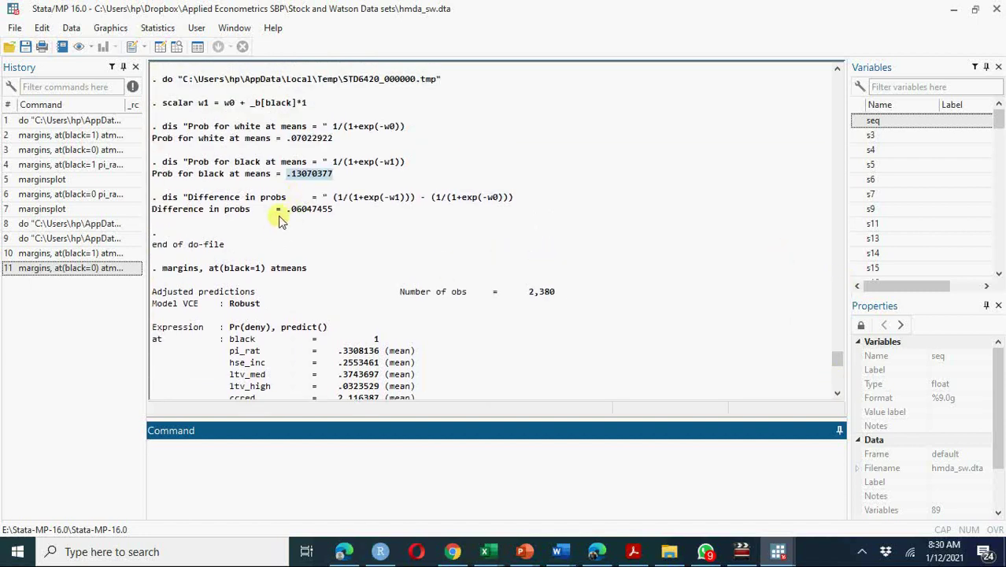
drag(282, 211, 329, 219)
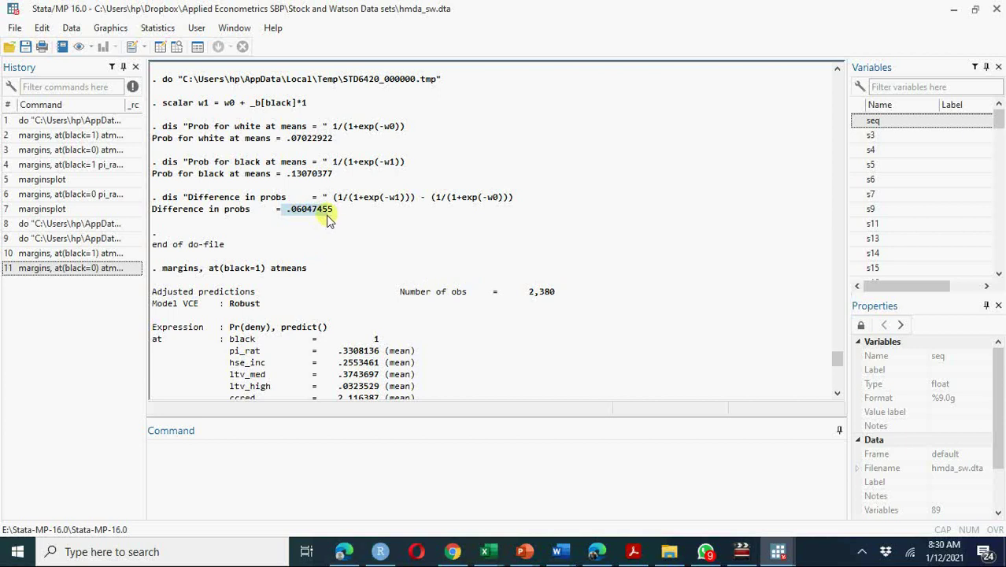
click(393, 460)
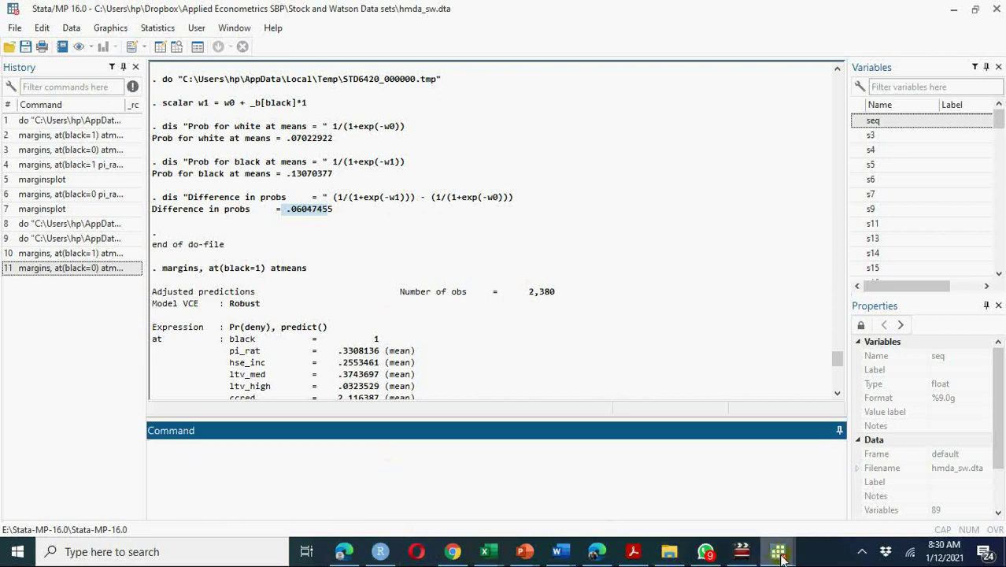
Step: Examine the col(3) probit code in the ch11 do-file, highlighting the eststo prefix on line 84
mouse_move(779, 555)
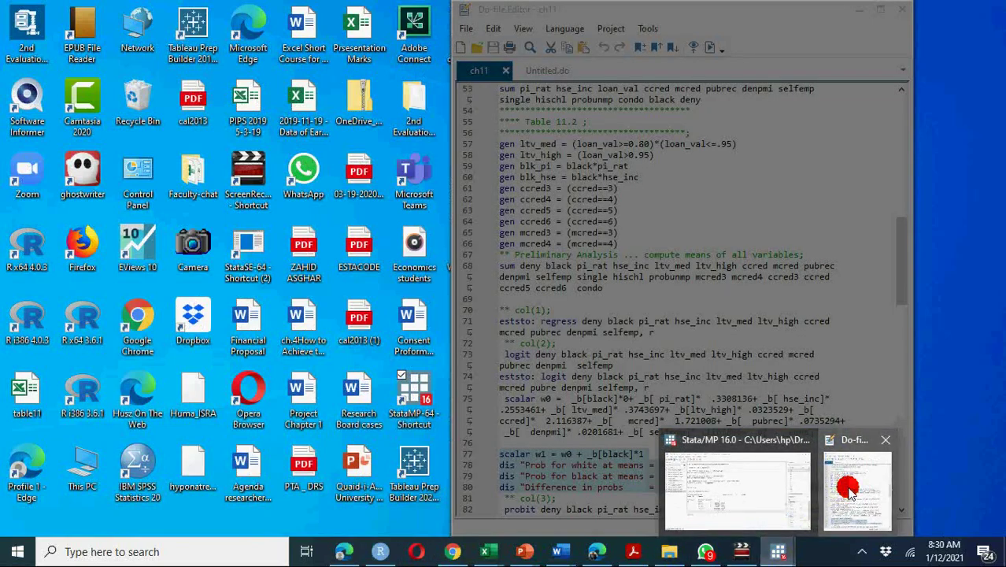
click(857, 488)
click(775, 477)
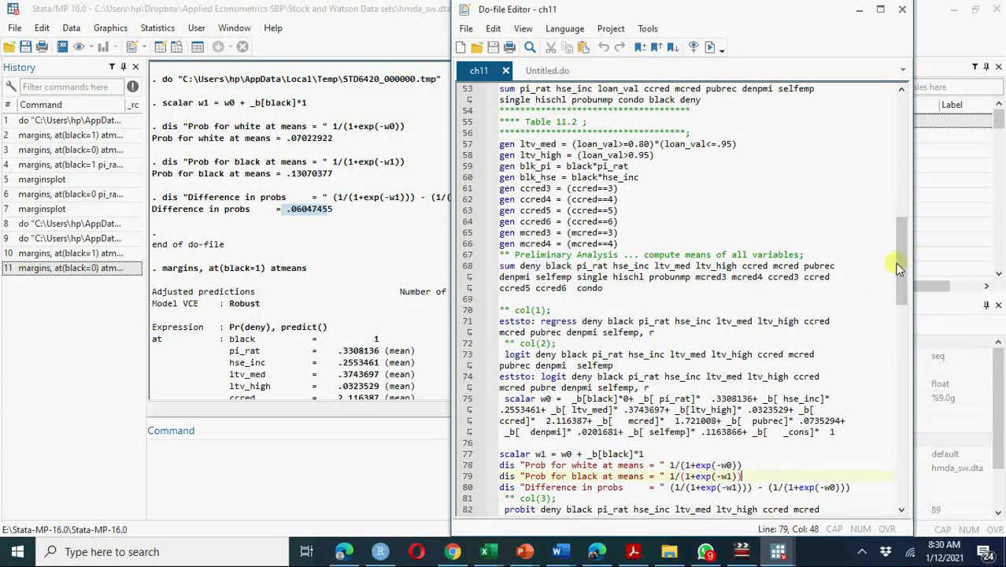
drag(903, 266, 905, 304)
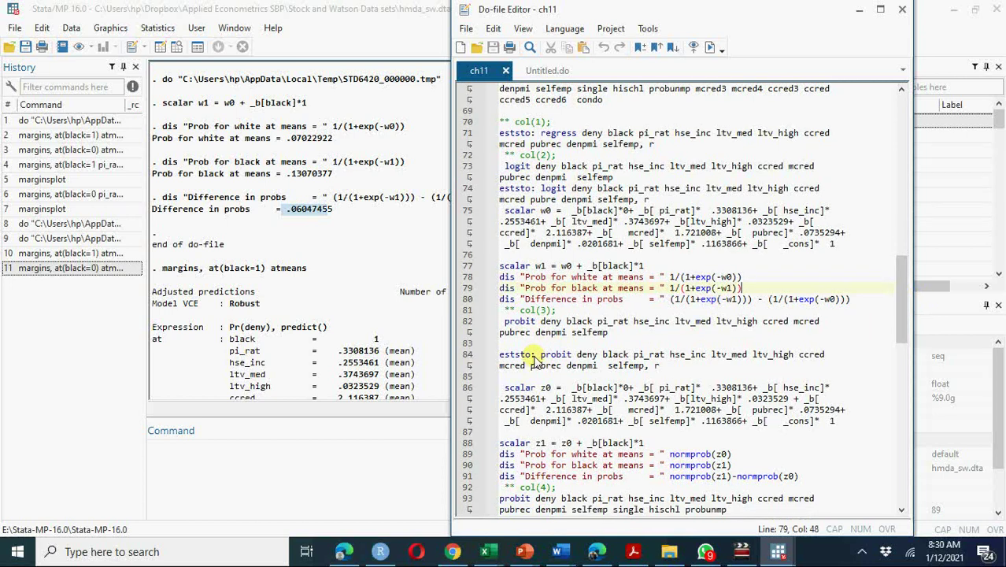
drag(535, 355, 501, 358)
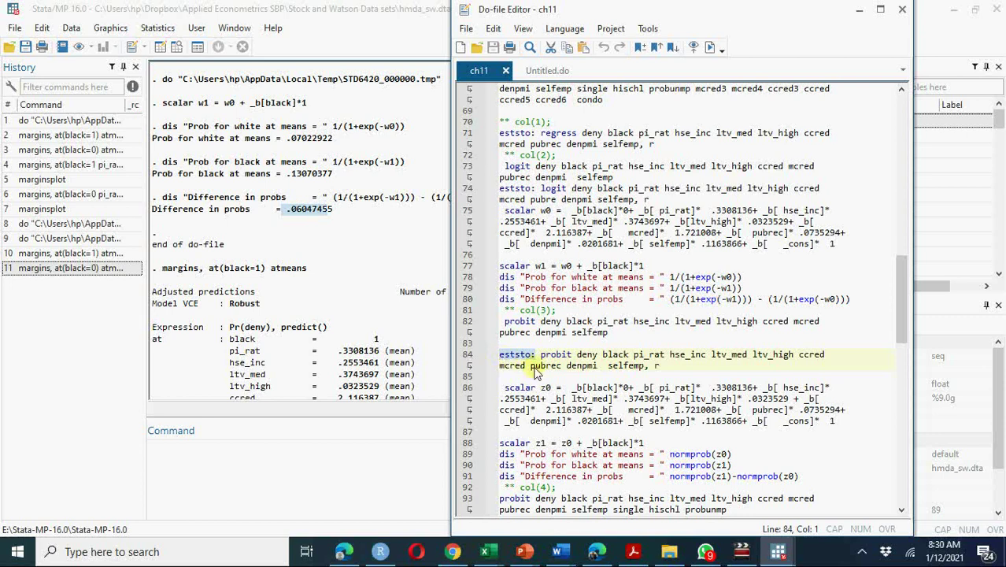
Step: Run the ch11 do-file code from the col(3) comment on line 81 through line 137, covering the probit models of columns 3 to 6
click(506, 310)
key(shift+Down)
key(shift+Down)
key(shift+Down)
key(shift+Down)
key(shift+Down)
key(shift+Down)
key(shift+Down)
key(shift+Down)
key(shift+Down)
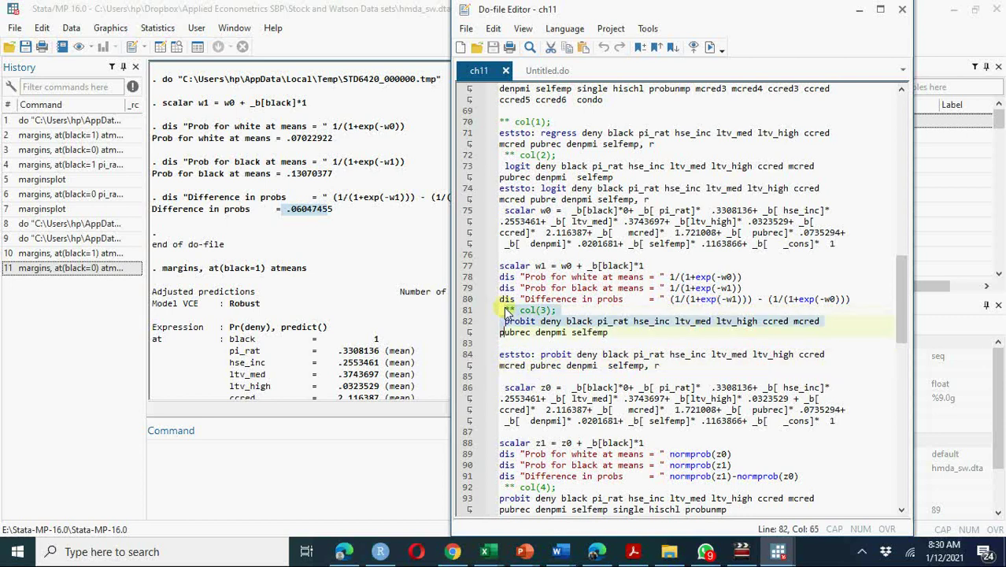
key(shift+Down)
key(shift+Down)
key(shift+Down)
key(shift+Down)
key(shift+Down)
key(shift+Down)
key(shift+Down)
key(shift+Down)
key(shift+Down)
key(shift+Down)
key(shift+Down)
key(shift+Down)
key(shift+Down)
key(shift+Down)
key(shift+Down)
key(shift+Down)
key(shift+Down)
key(shift+Down)
key(shift+Down)
key(shift+Down)
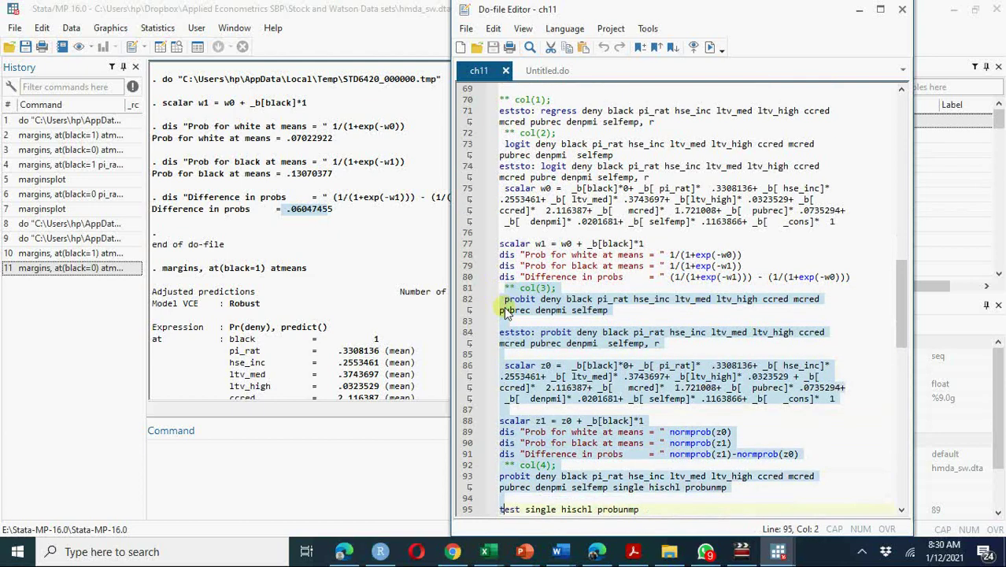
key(shift+Down)
key(shift+Down)
key(shift+Down)
key(shift+Down)
key(shift+Down)
key(shift+Down)
key(shift+Down)
key(shift+Down)
key(shift+Down)
key(shift+Down)
key(shift+Down)
key(shift+Down)
key(shift+Down)
key(shift+Down)
key(shift+Down)
key(shift+Down)
key(shift+Down)
key(shift+Down)
key(shift+Down)
key(shift+Down)
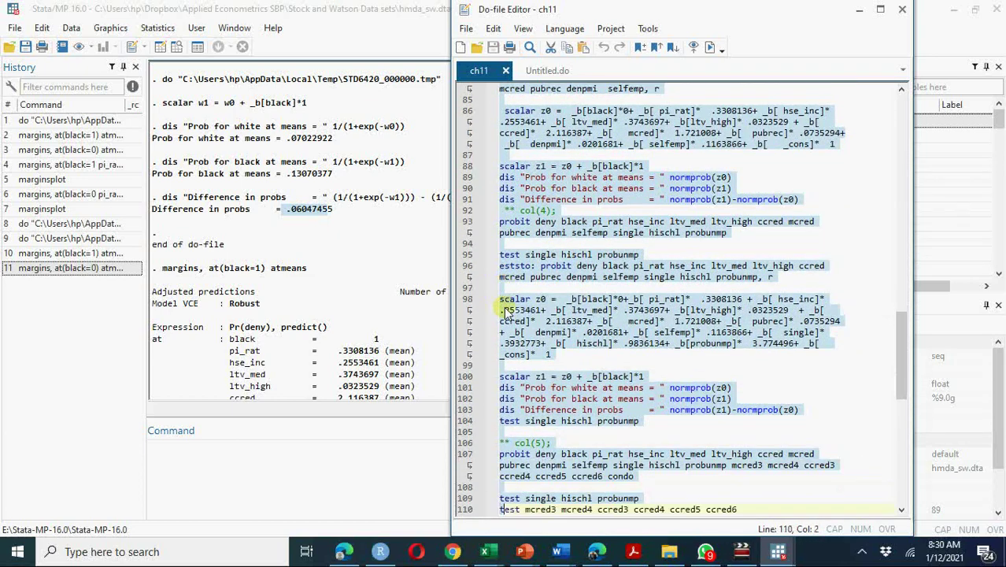
key(shift+Down)
key(shift+Down)
key(shift+Down)
key(shift+Down)
key(shift+Down)
key(shift+Down)
key(shift+Down)
key(shift+Down)
key(shift+Down)
key(shift+Down)
key(shift+Down)
key(shift+Down)
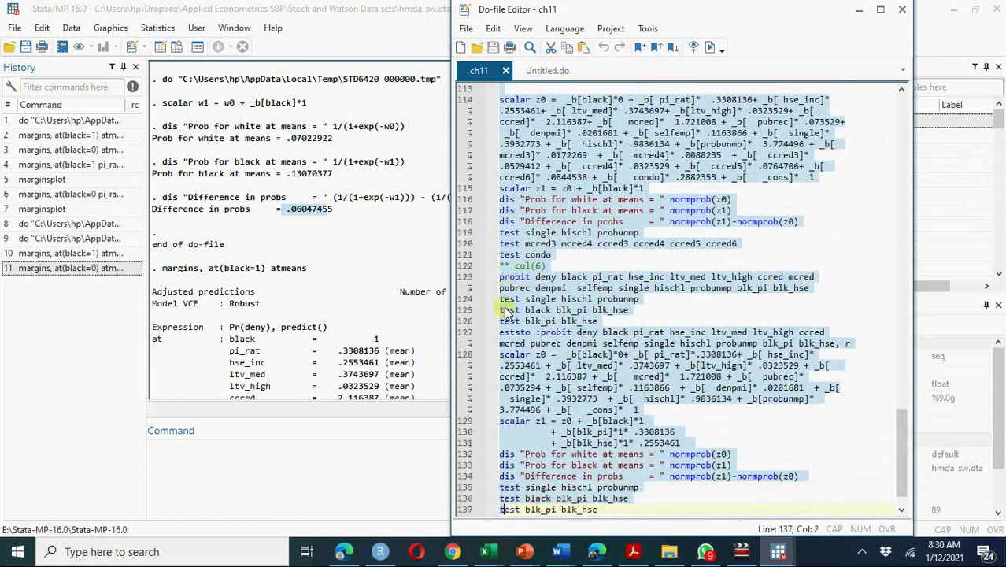
key(shift+Up)
key(shift+Up)
key(shift+Up)
key(shift+Up)
key(shift+Down)
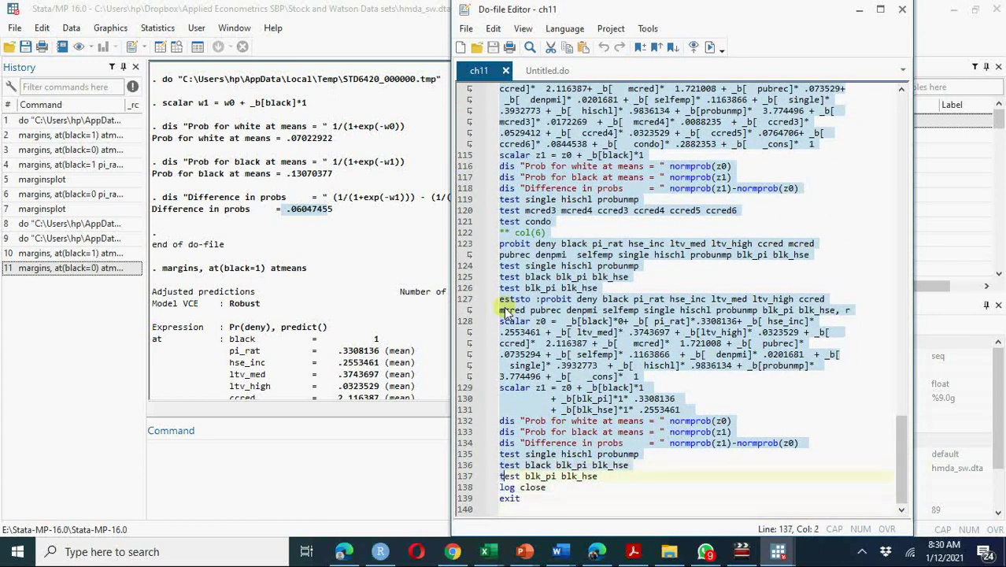
key(shift+Down)
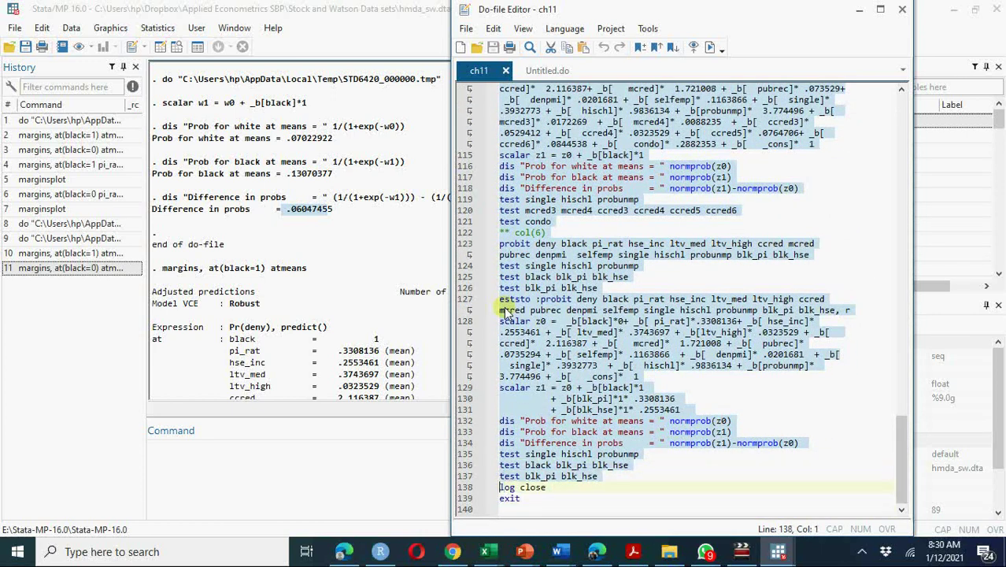
click(703, 49)
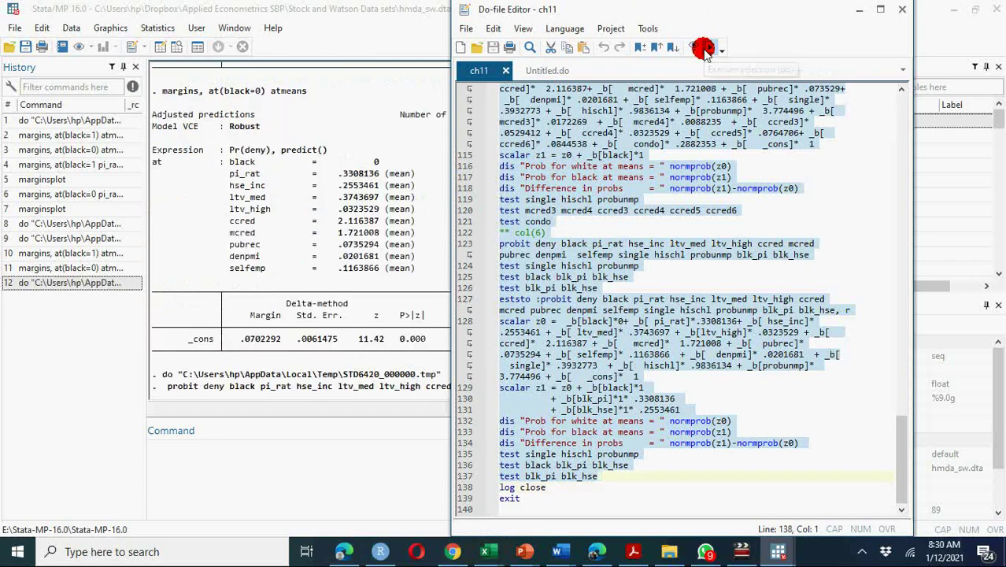
click(277, 461)
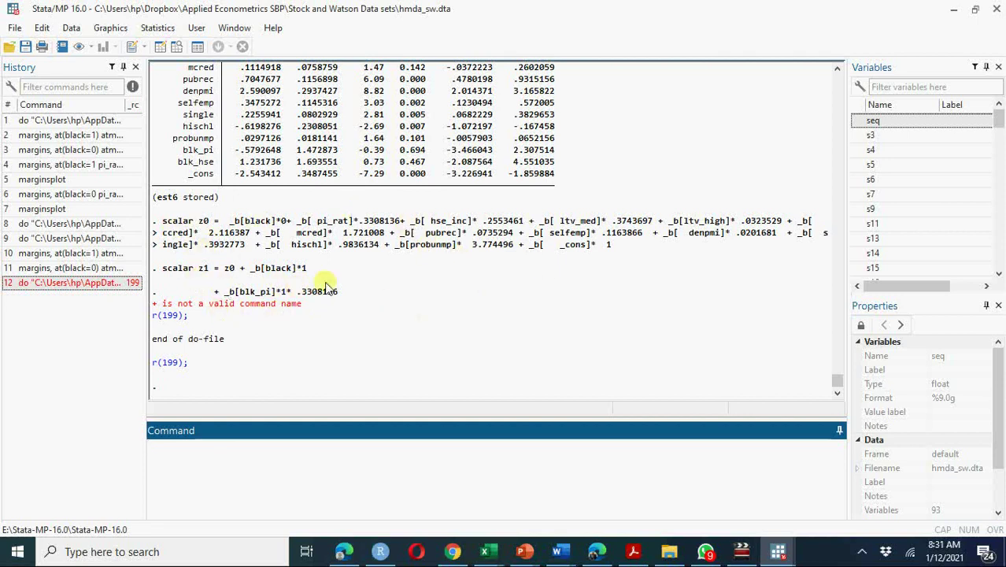
click(70, 28)
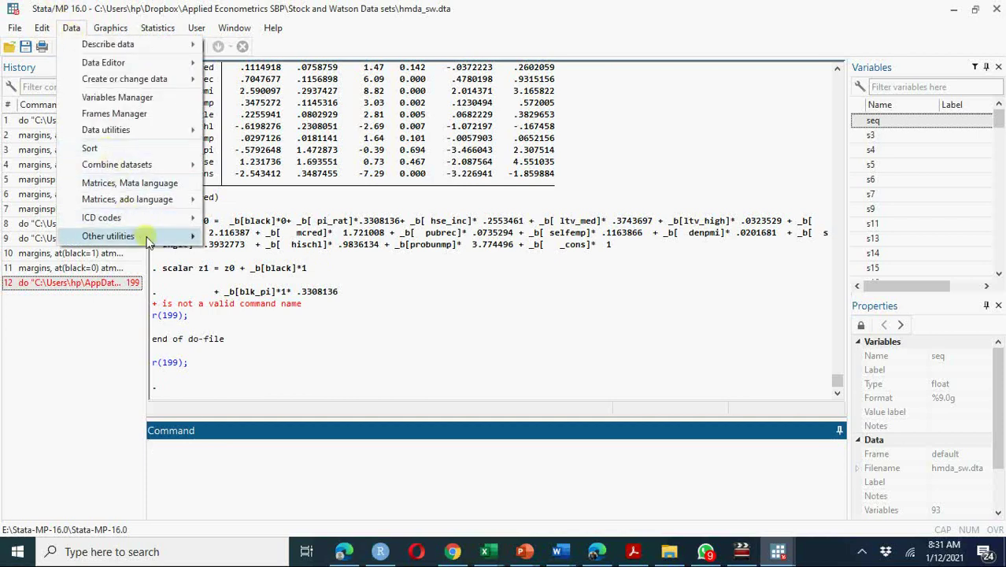
mouse_move(147, 234)
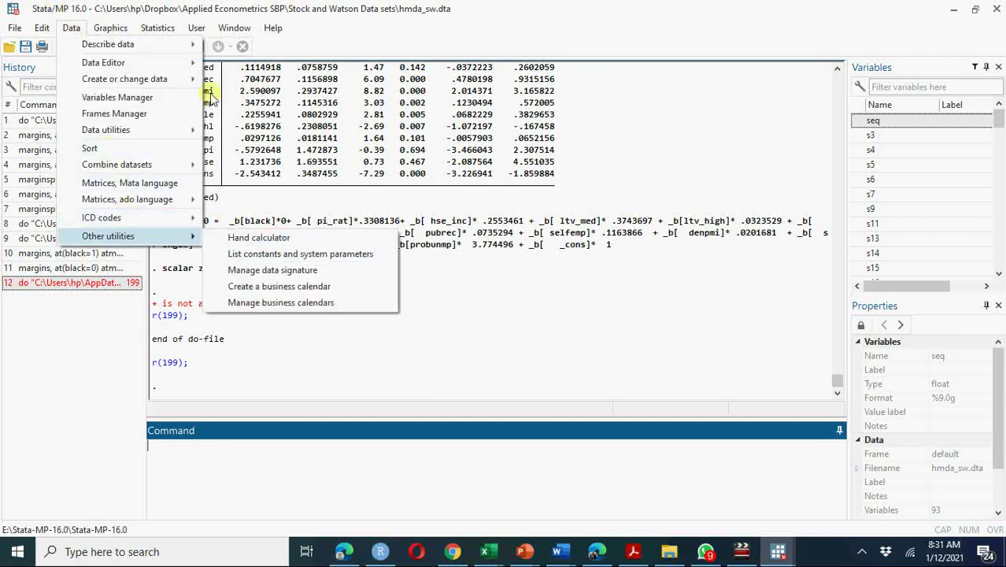
mouse_move(162, 28)
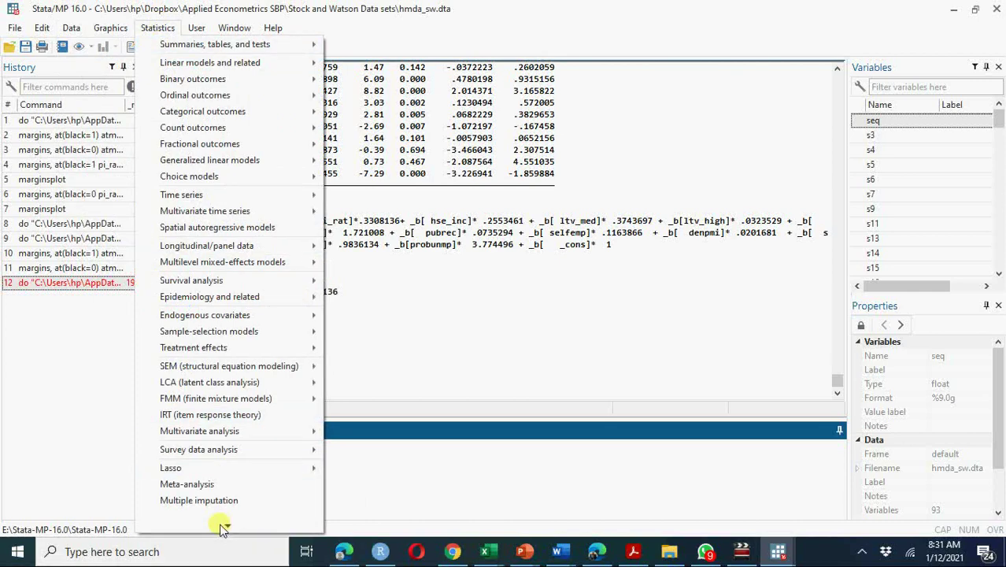
mouse_move(228, 524)
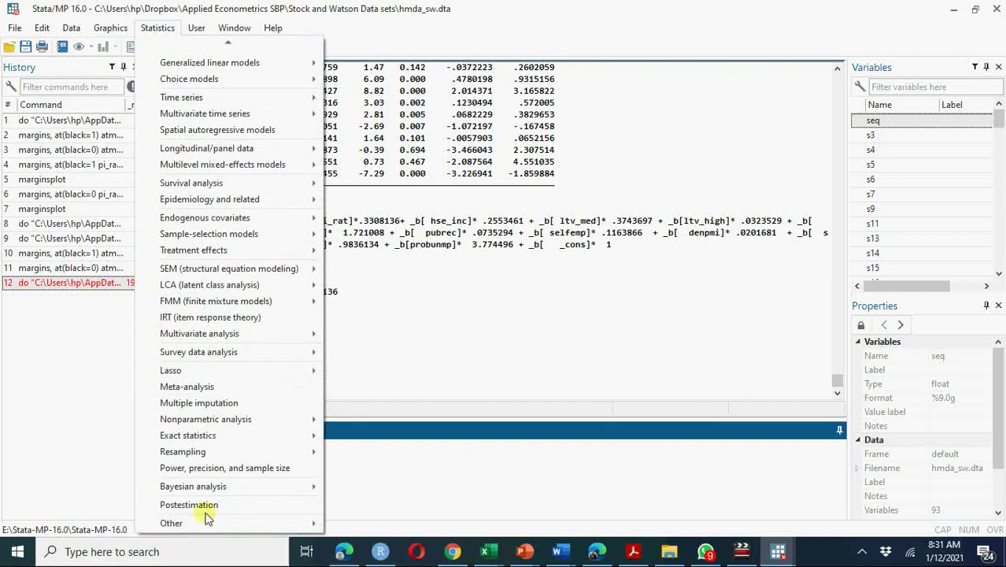
click(206, 509)
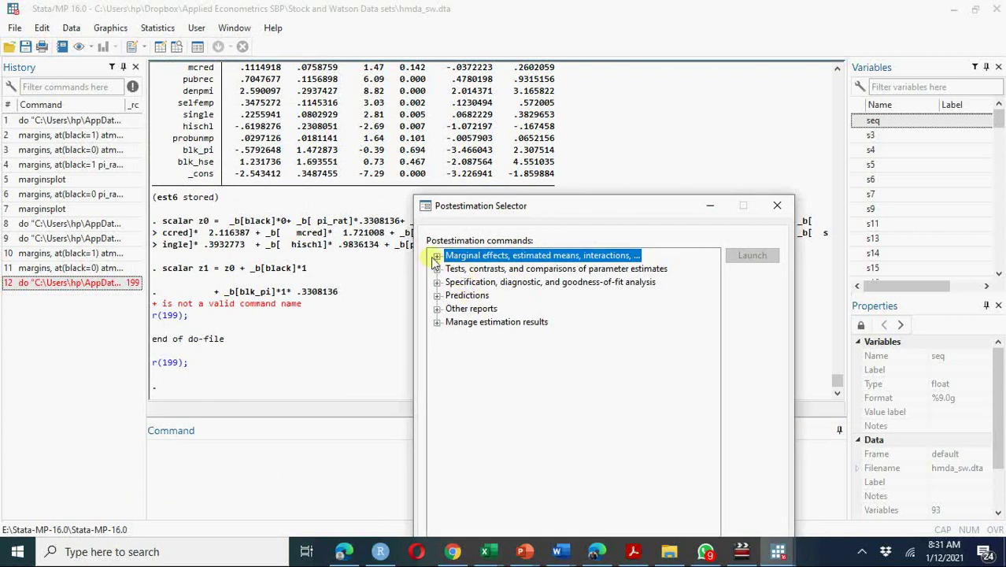
click(778, 209)
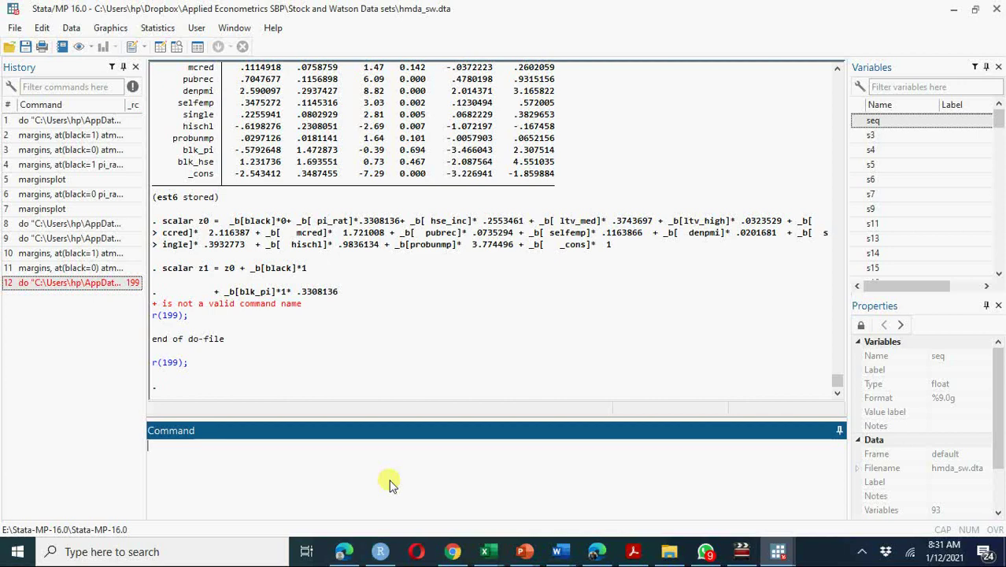
Step: Tabulate all stored estimates with "esttab" and review the comparison table from its first rows
text(es)
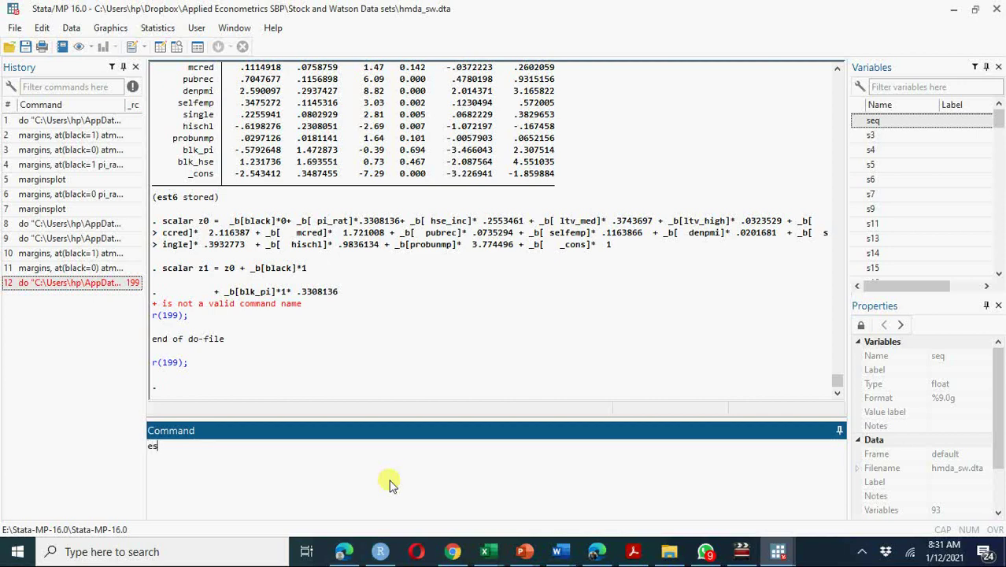
text(ttab)
key(Return)
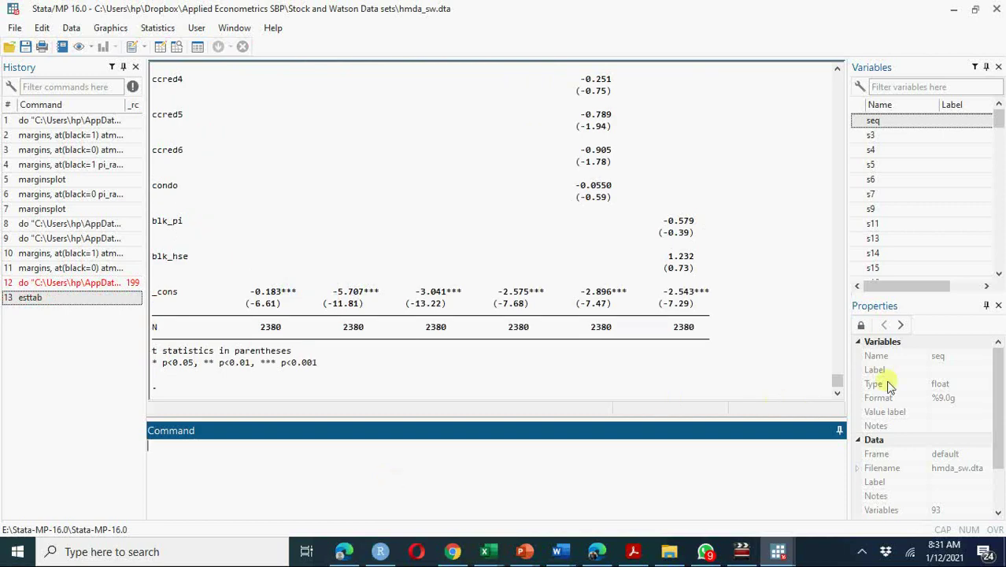
drag(837, 384, 837, 372)
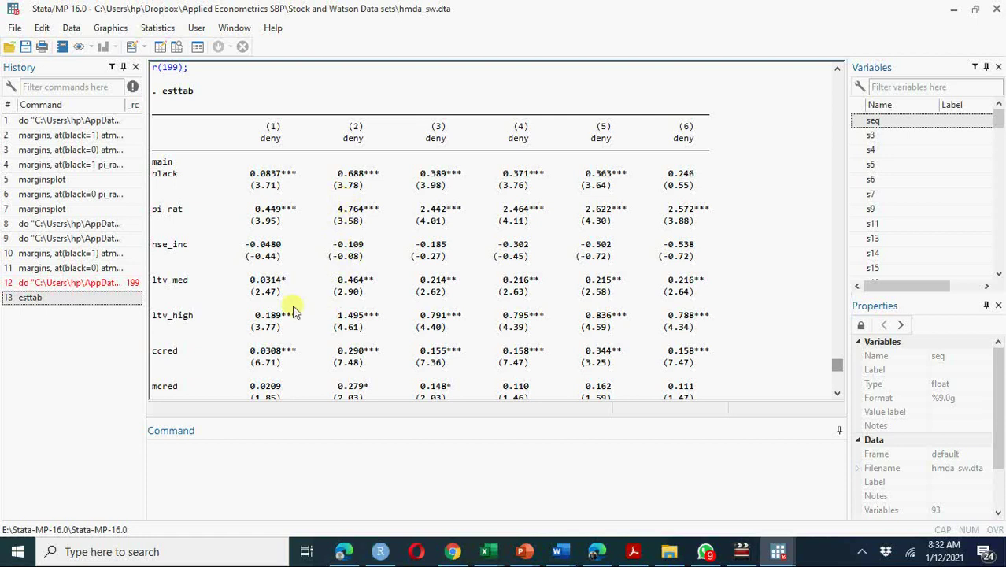
Step: Run a robust logit of deny on black and pi_rat with "logit deny black pi_rat,r"
click(249, 458)
text(l)
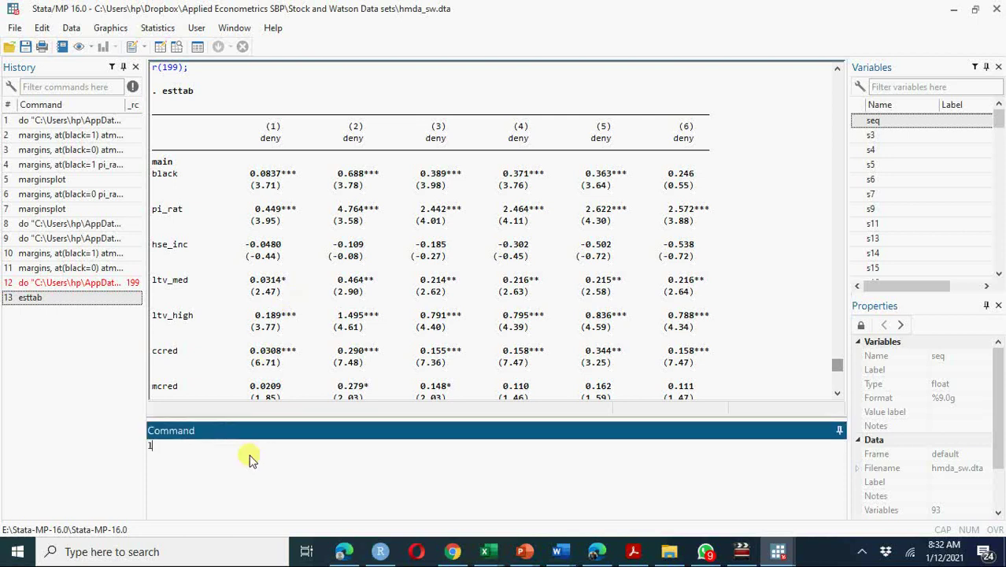
text(ogit deny black pi_r)
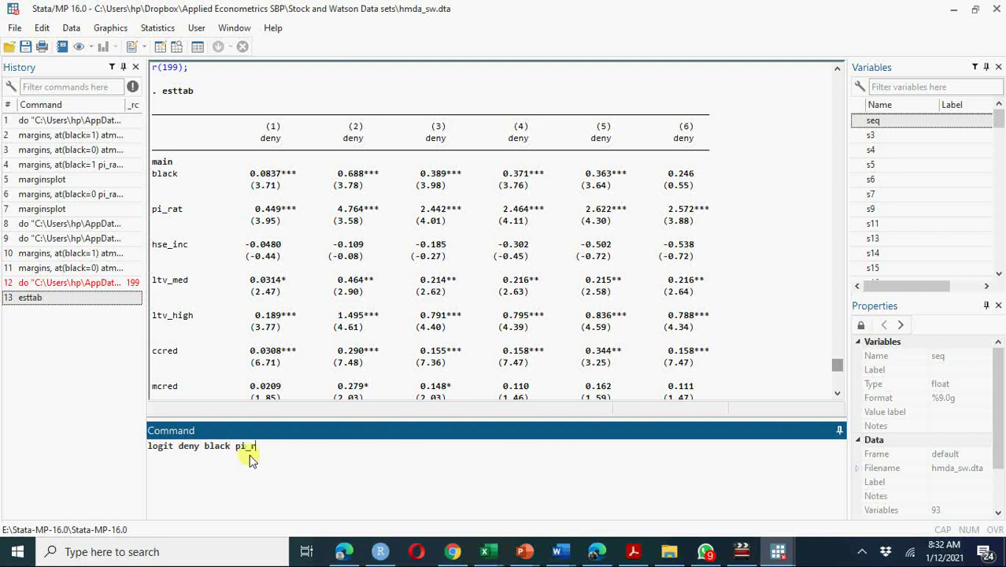
text(at,r)
key(Return)
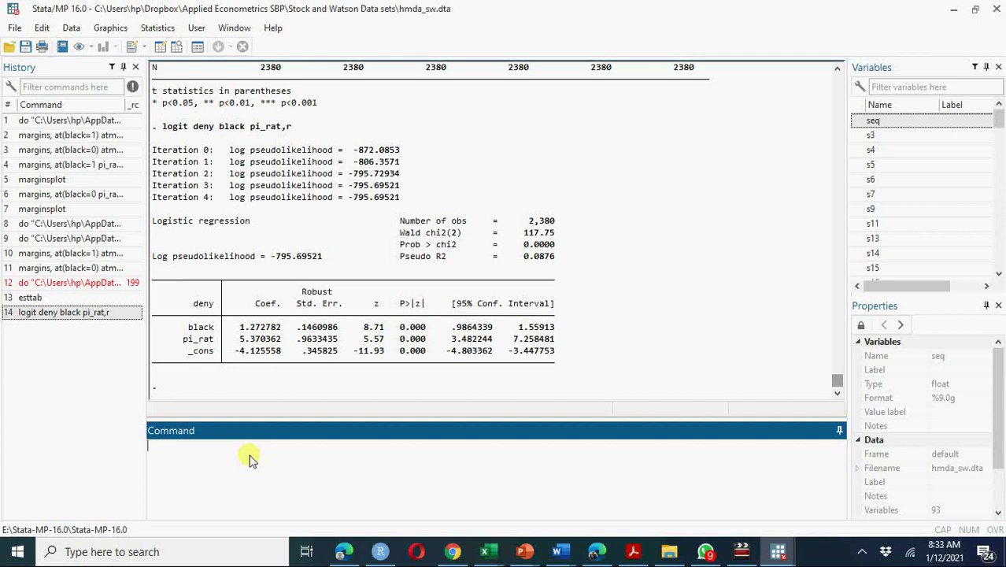
text(logis)
key(BackSpace)
text(t)
key(BackSpace)
key(BackSpace)
key(BackSpace)
key(BackSpace)
key(BackSpace)
Step: Reuse the last logit command with the odds ratio option, running "logit deny black pi_rat,or"
click(74, 313)
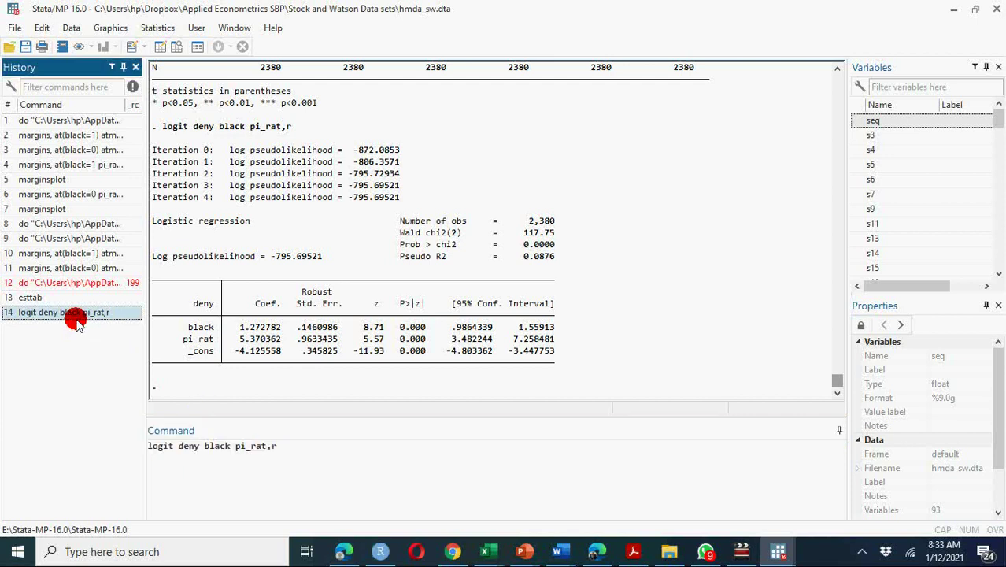
click(285, 449)
key(BackSpace)
text(or)
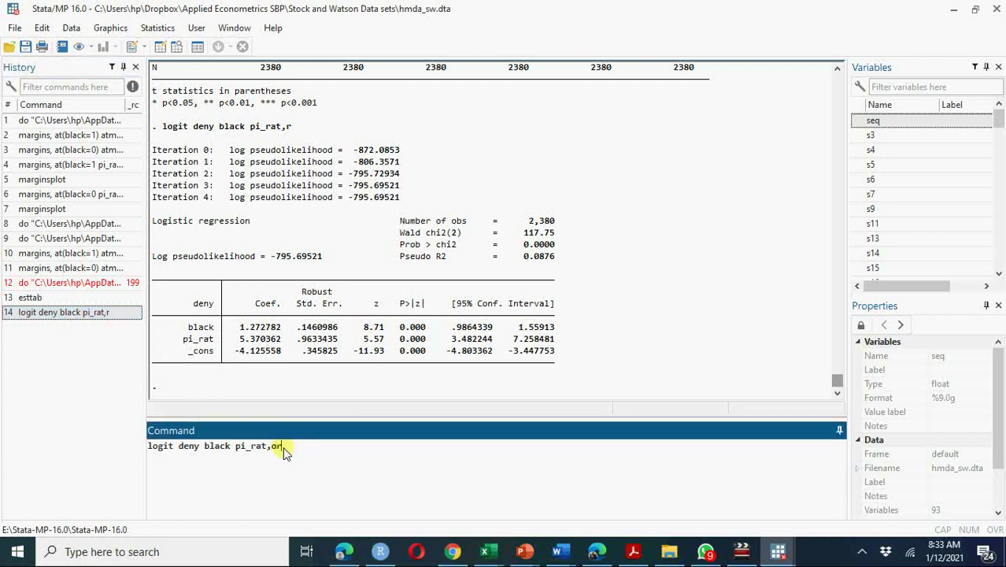
key(Return)
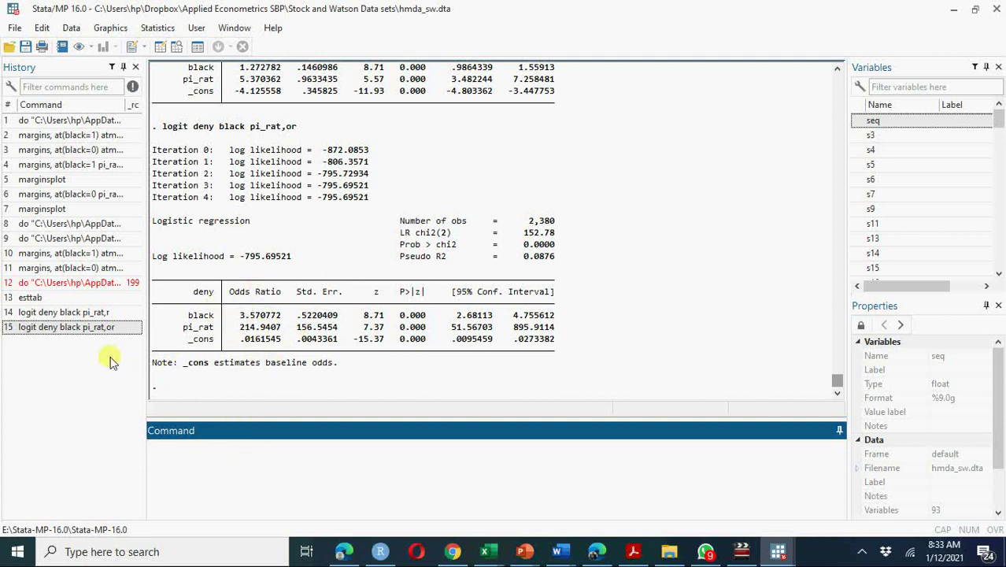
Step: Convert the recalled command to a robust logistic model and run "logistic deny black pi_rat,r"
click(103, 330)
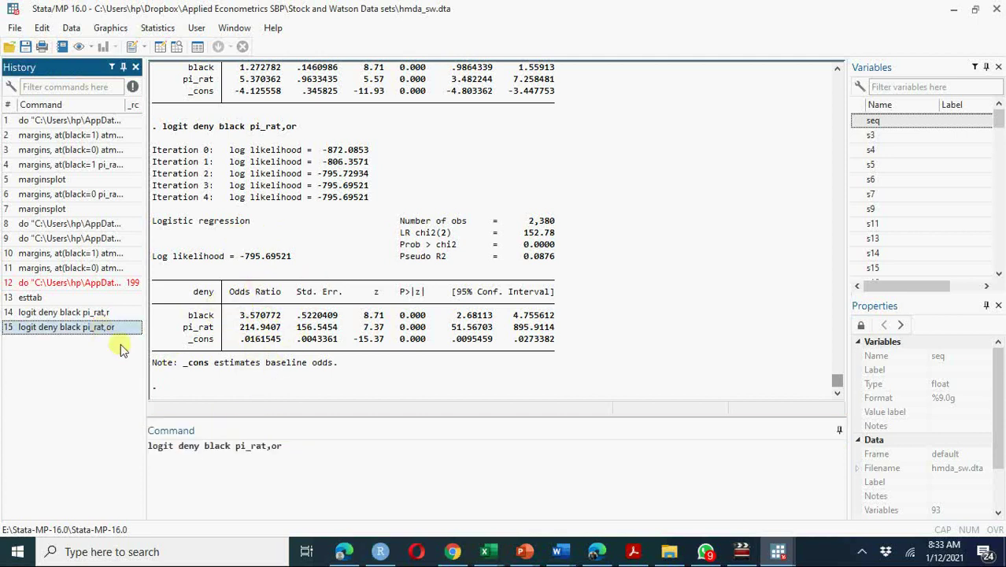
click(174, 448)
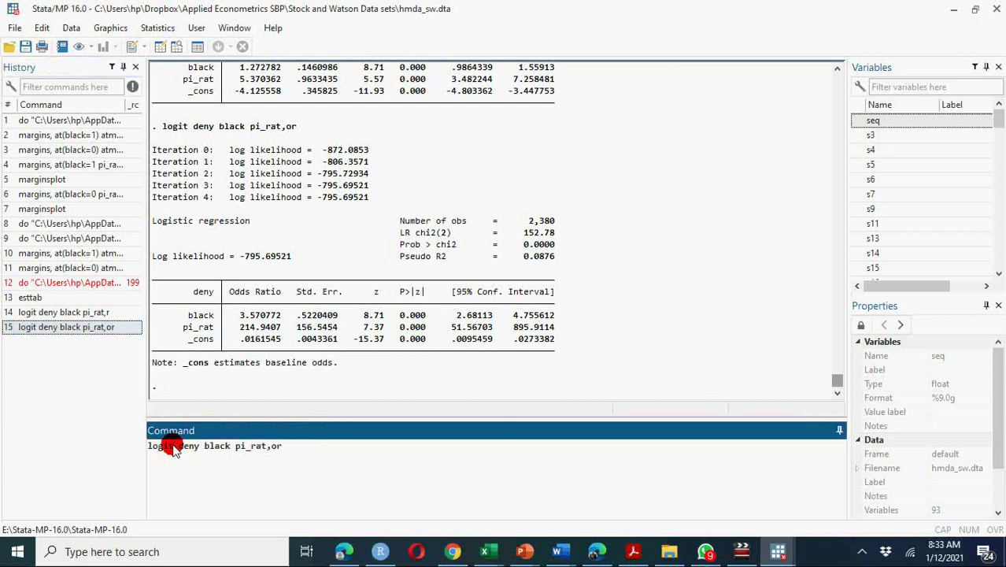
key(BackSpace)
text(stic)
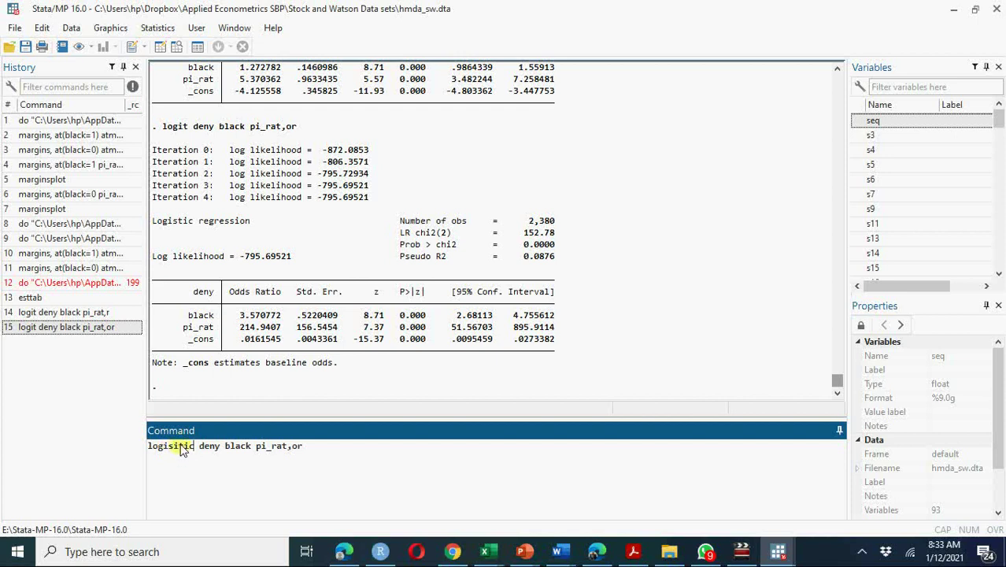
text(i)
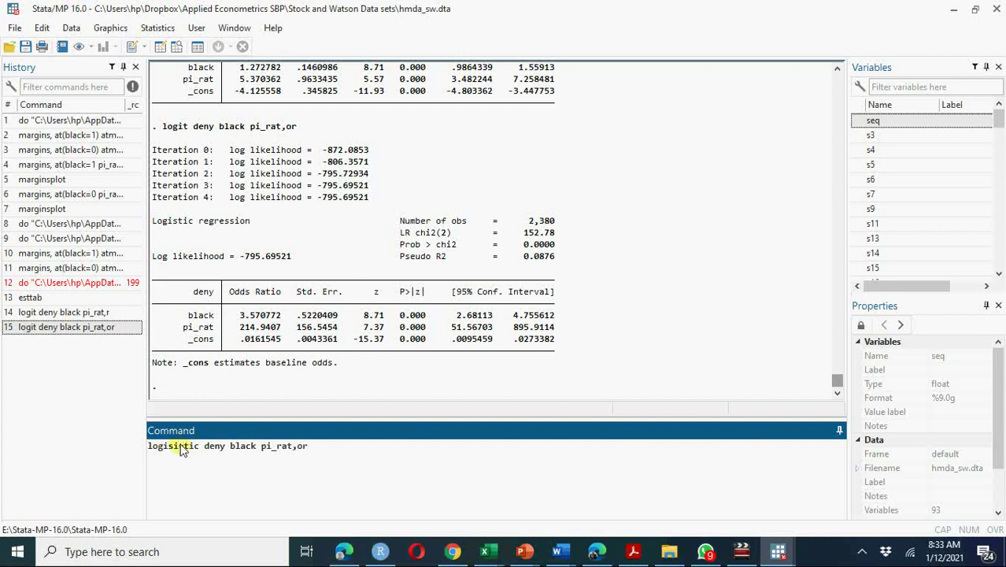
key(BackSpace)
key(BackSpace)
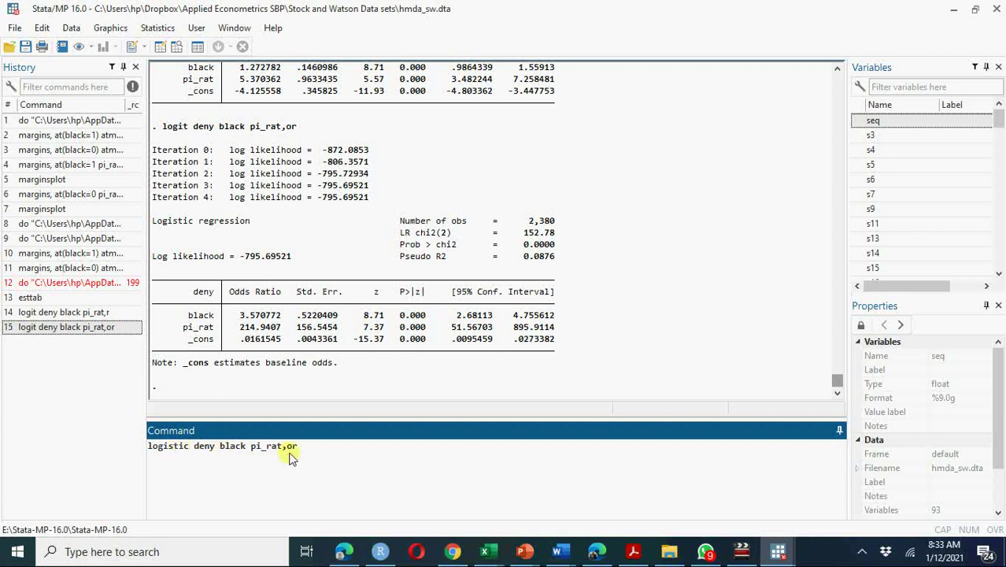
click(314, 446)
key(BackSpace)
key(BackSpace)
text(r)
key(Return)
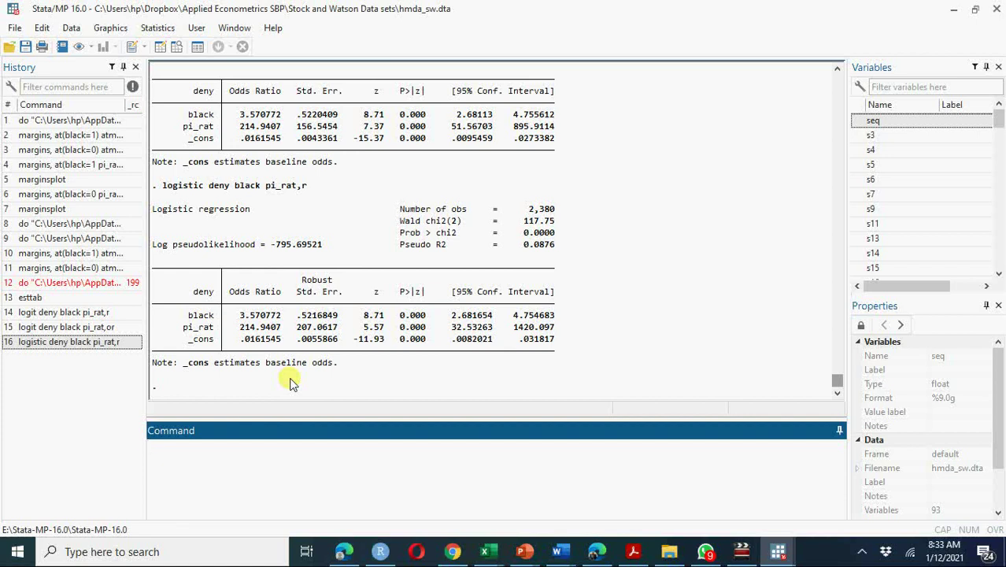
text(p)
text(r)
text((1-p)
text())
key(BackSpace)
key(BackSpace)
key(BackSpace)
key(BackSpace)
key(BackSpace)
key(BackSpace)
key(BackSpace)
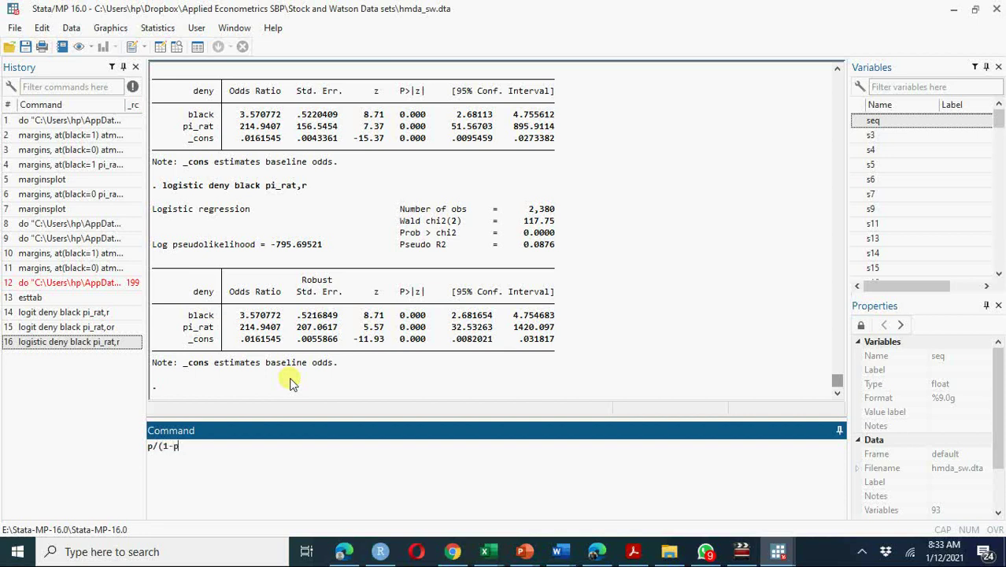